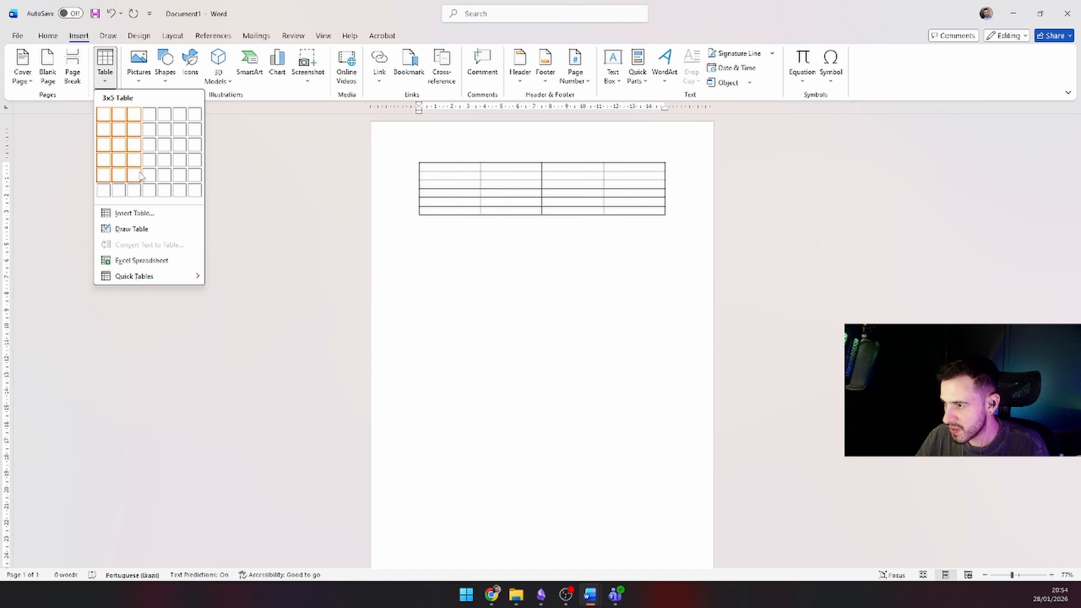
Insert a 3x3 table and increase the height of its rows
left_click(140, 145)
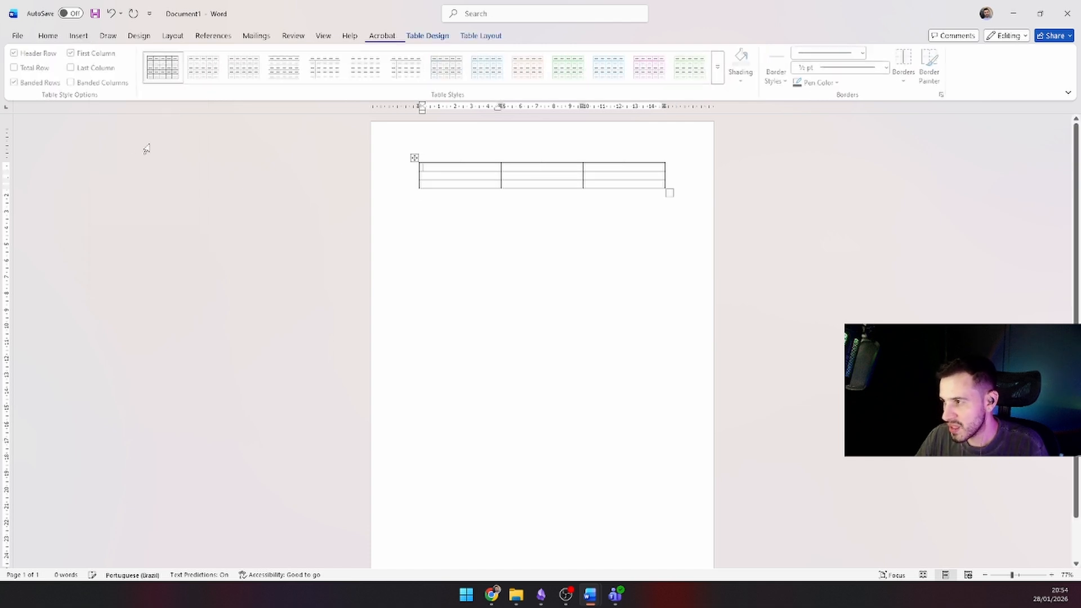
mouse_move(501, 188)
left_mouse_down()
mouse_move(499, 211)
mouse_move(492, 188)
mouse_move(492, 202)
left_mouse_up()
Select the table's first column and extend the selection to the entire table
left_click(424, 161)
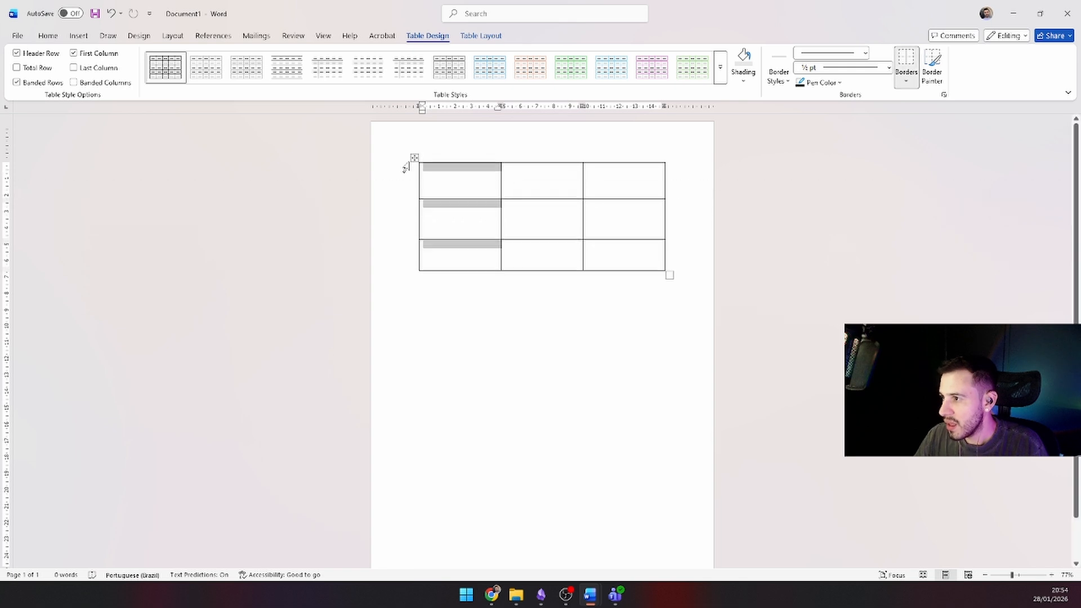
left_click(415, 158)
left_click_drag(417, 158, 394, 159)
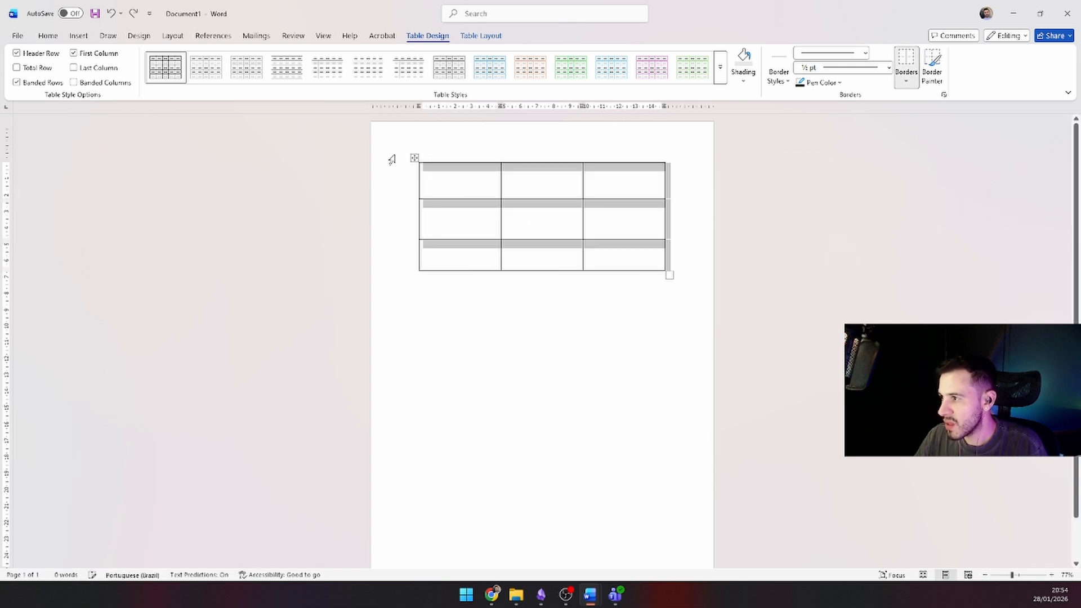
left_click(415, 158)
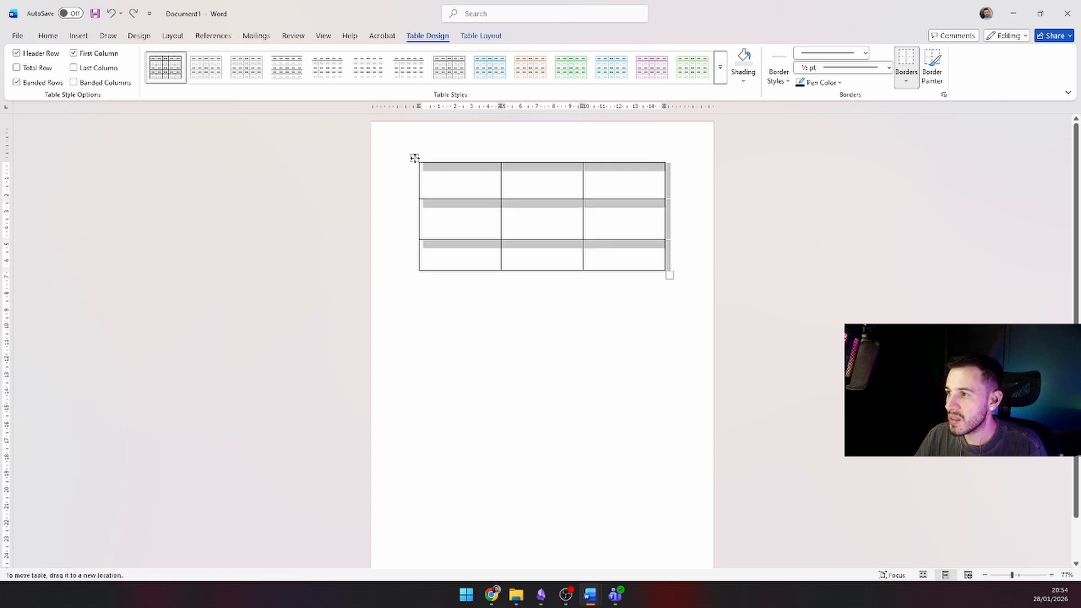
left_click(414, 158)
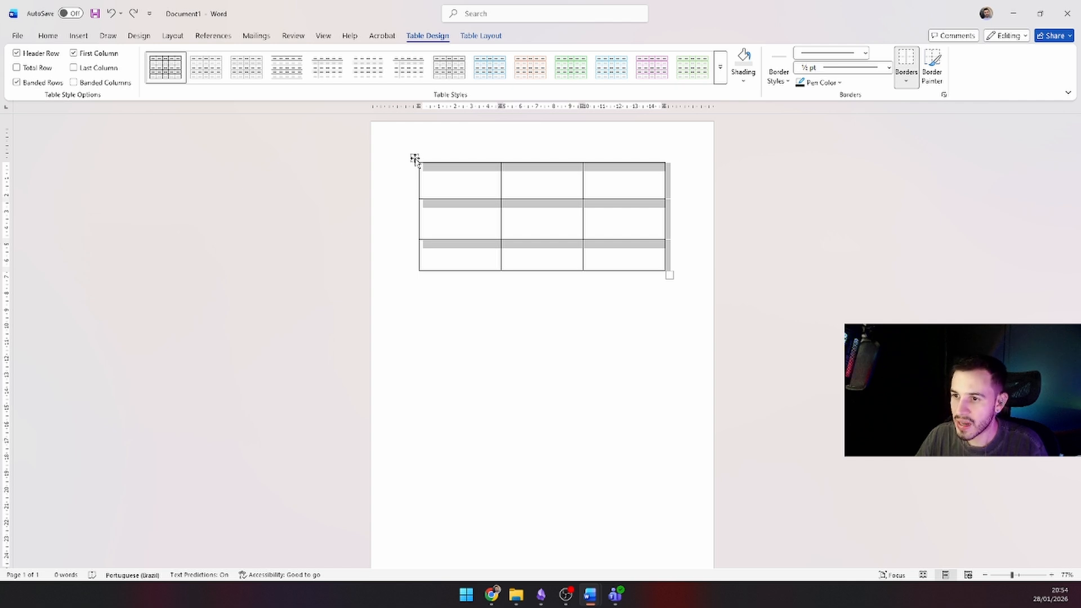
mouse_move(415, 159)
left_mouse_down()
mouse_move(420, 260)
mouse_move(420, 169)
mouse_move(422, 251)
mouse_move(384, 251)
mouse_move(406, 246)
mouse_move(403, 338)
mouse_move(415, 160)
mouse_move(347, 162)
mouse_move(589, 152)
mouse_move(430, 154)
mouse_move(415, 145)
mouse_move(415, 109)
mouse_move(415, 157)
left_mouse_up()
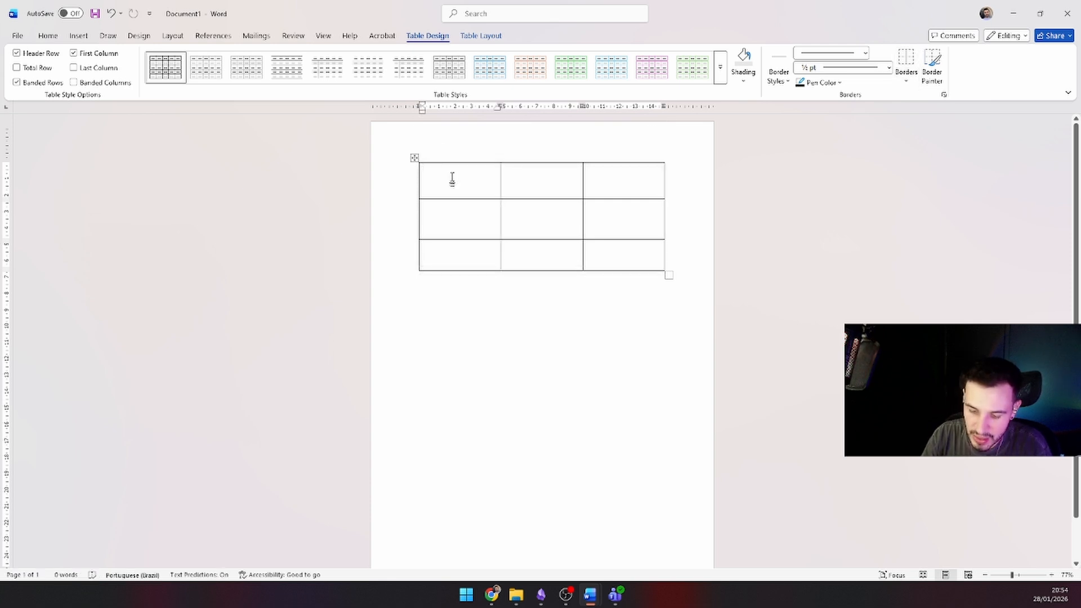
Enter the headings Descrição, Quantidade and Valor in the cells of the table's first row
type("Descrição")
key("Tab")
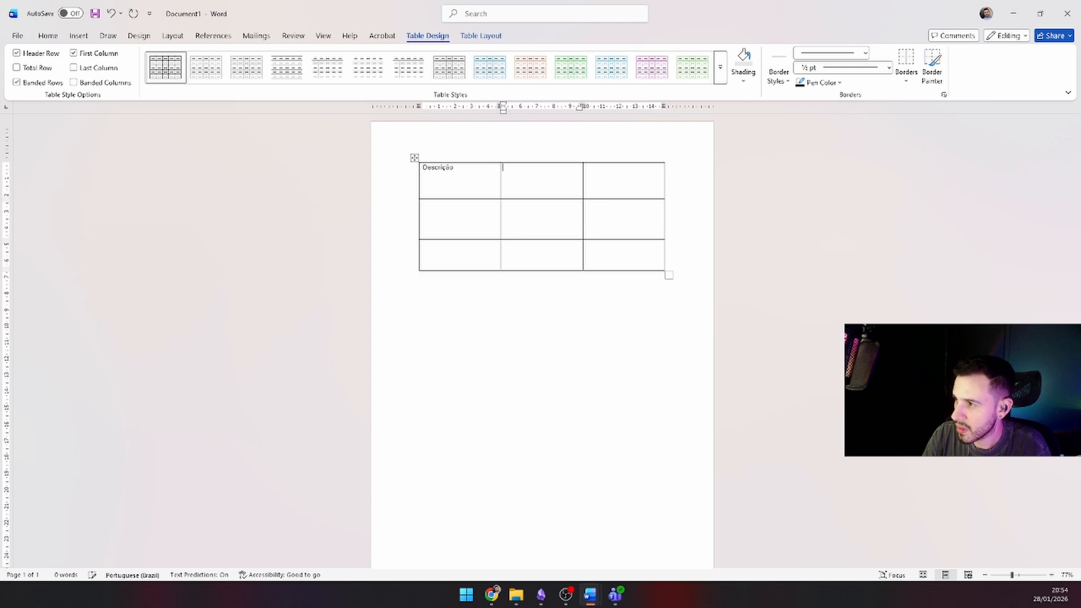
type("Quantidade")
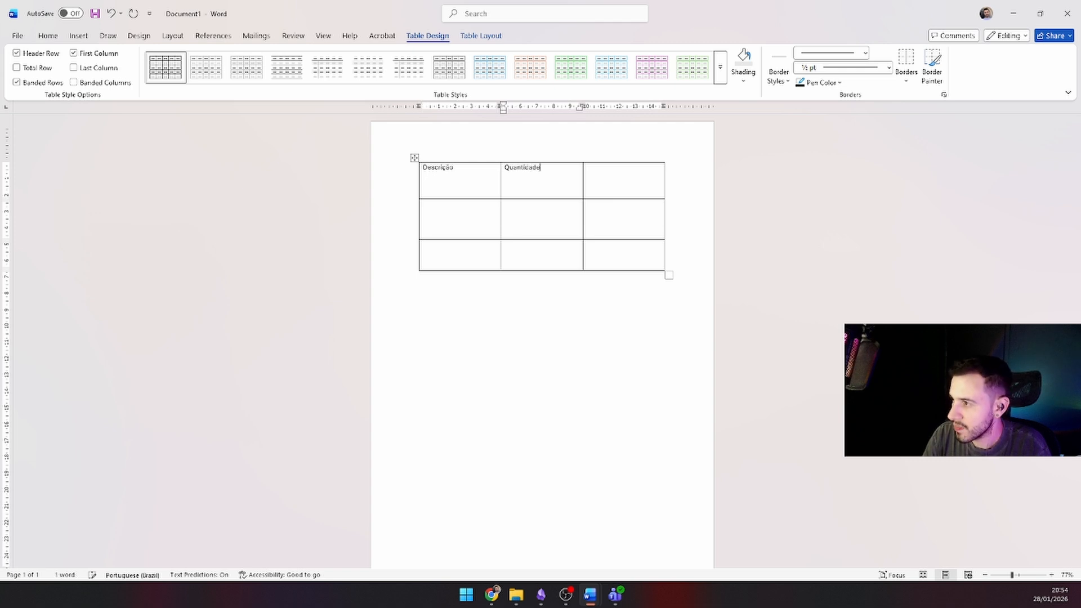
key("Tab")
type("V")
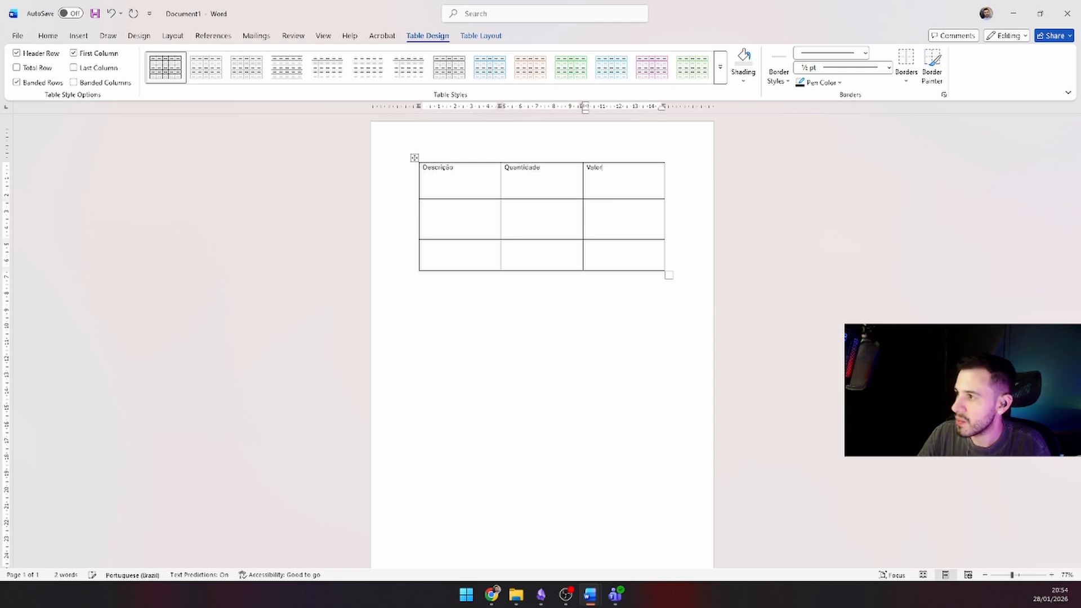
type("alor")
Select the header row and try top-left, top-center and top-right cell alignment on its text
left_click_drag(628, 173, 444, 169)
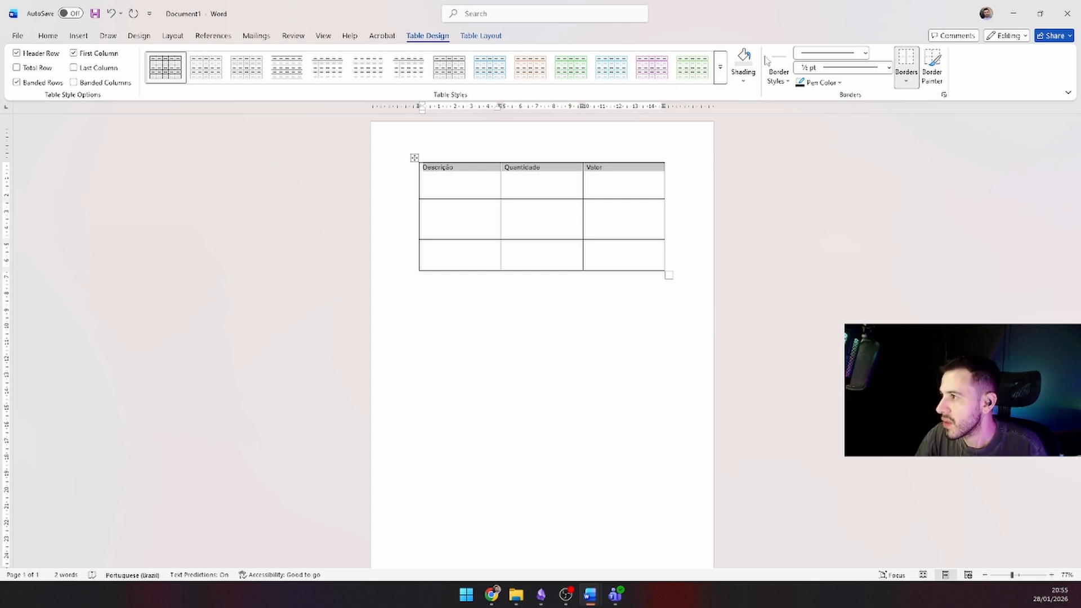
left_click(500, 38)
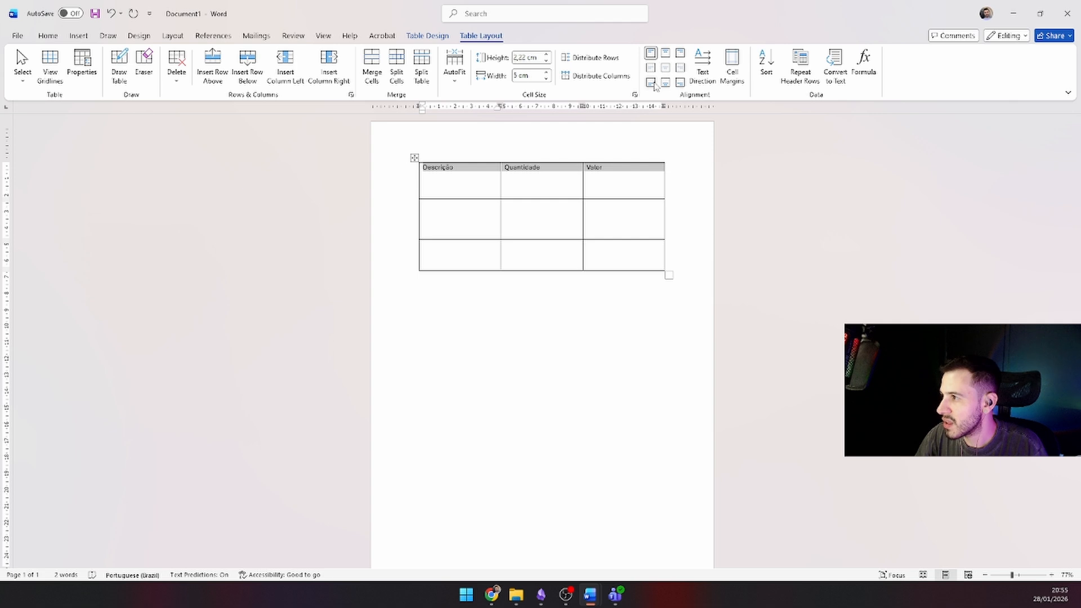
left_click(615, 173)
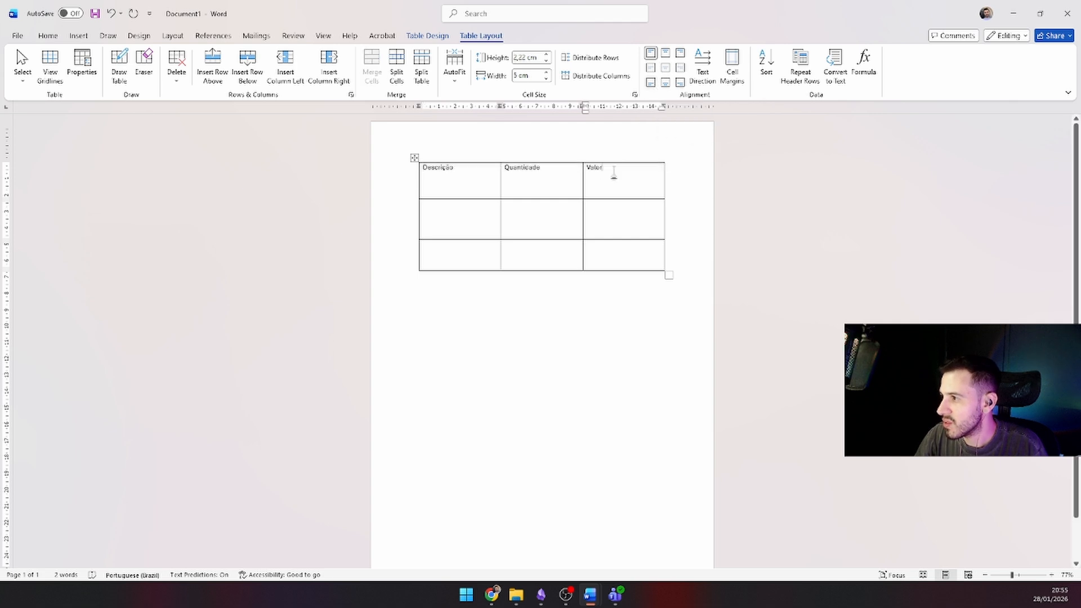
left_click_drag(613, 172, 414, 172)
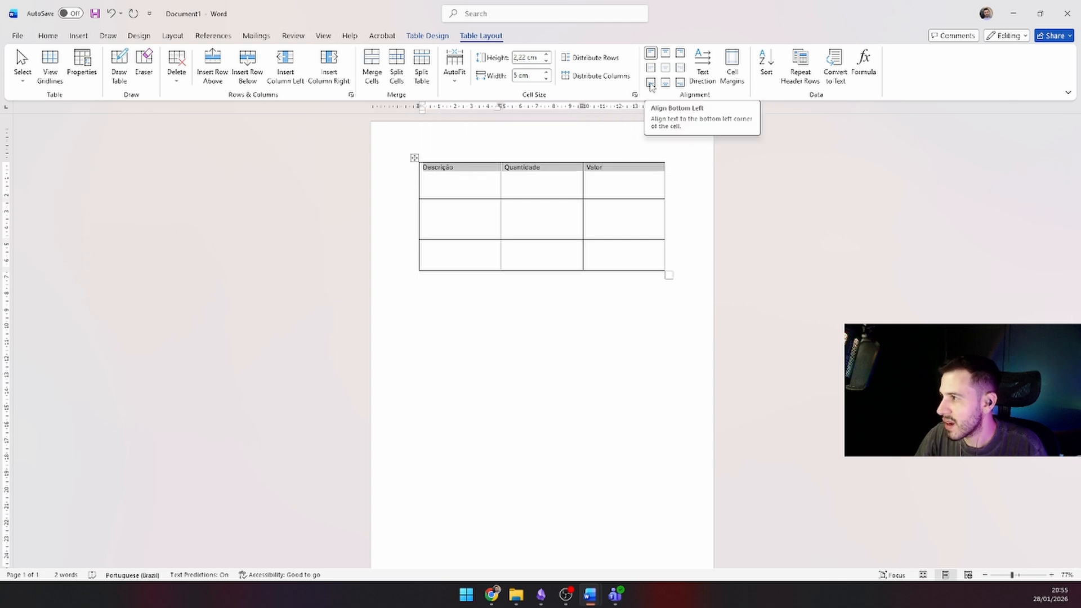
left_click(650, 56)
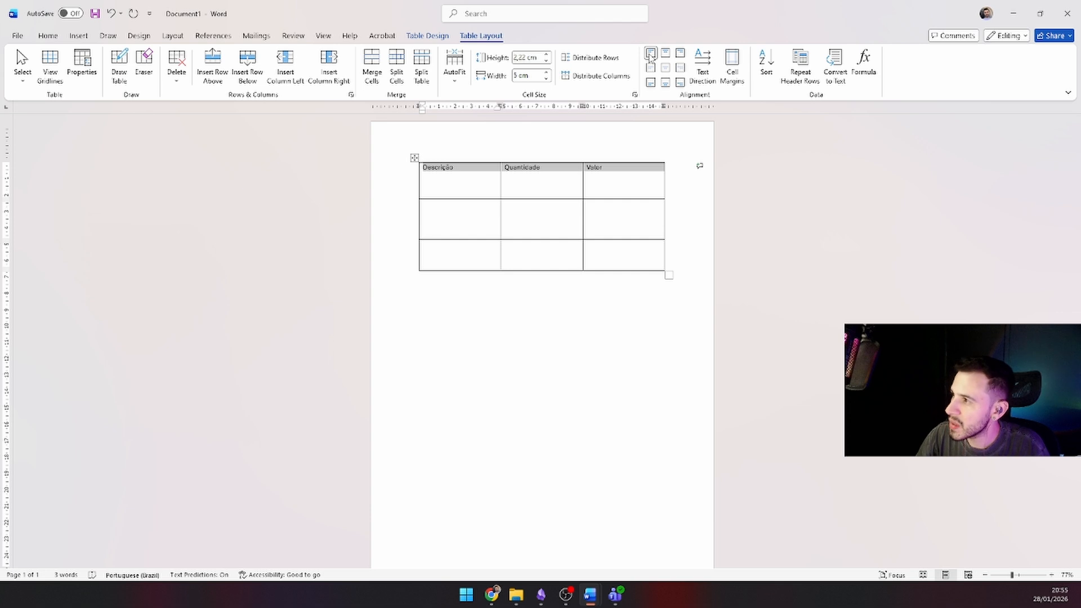
left_click(665, 55)
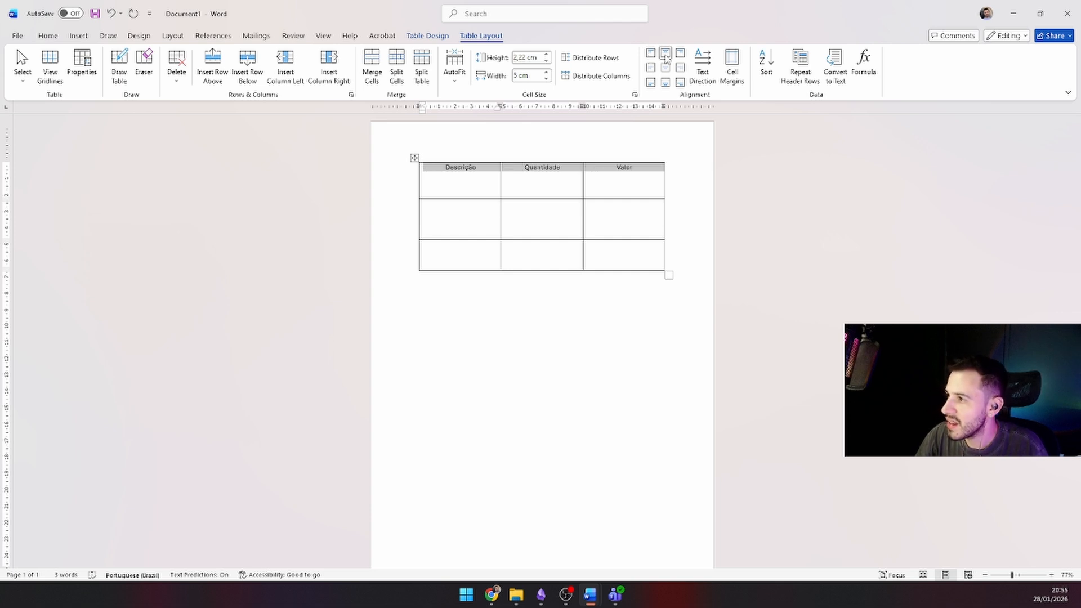
left_click(679, 54)
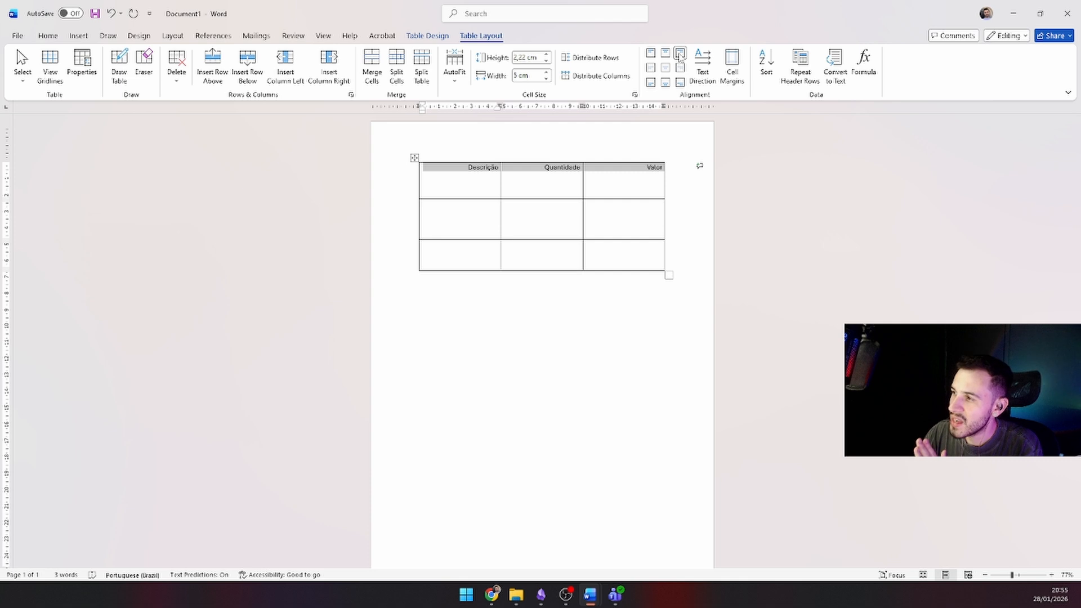
Try center-left, center and center-right cell alignment on the header row text
left_click(652, 69)
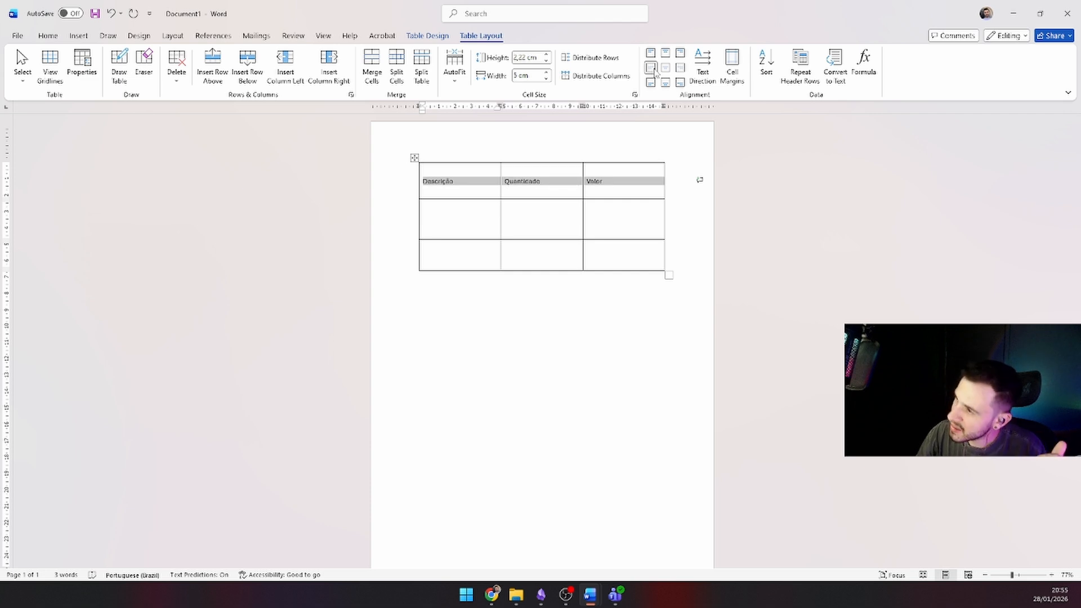
left_click(666, 69)
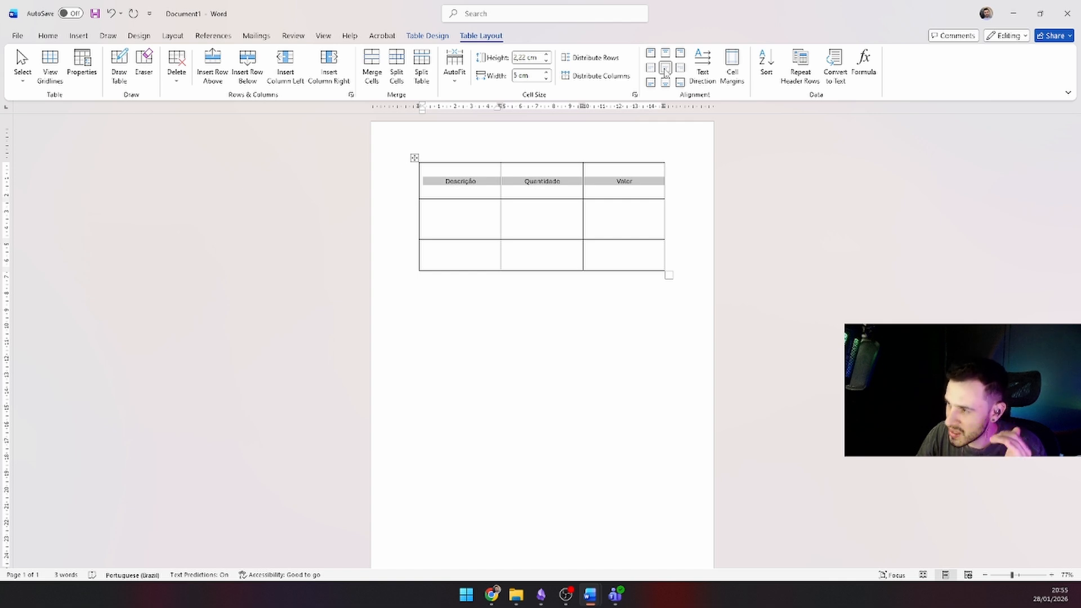
left_click(679, 69)
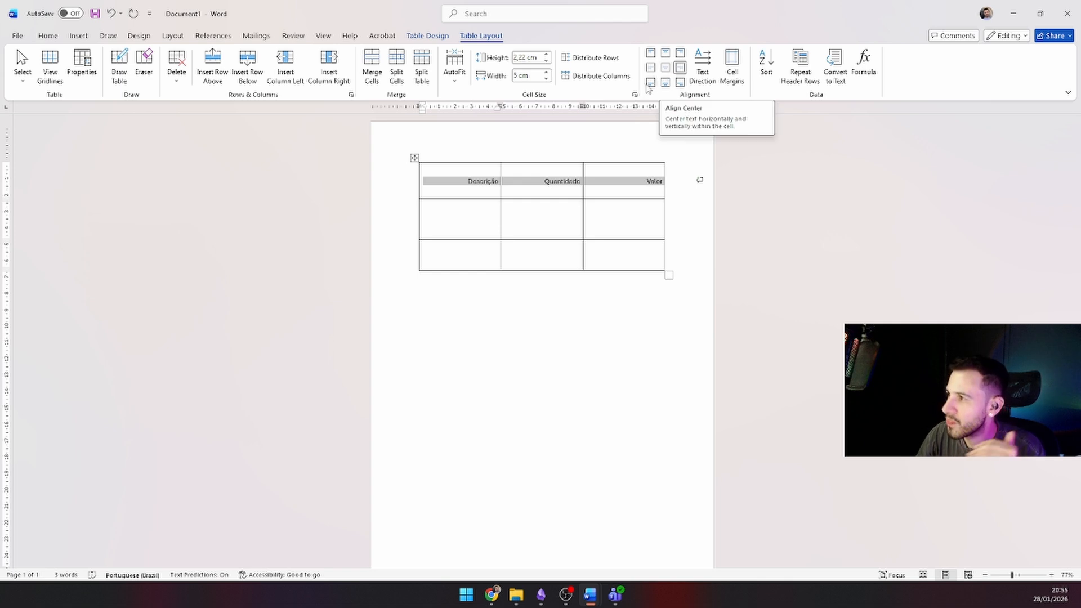
Try the bottom-left, bottom-right and bottom-center alignments on the header row, finishing with its text centered horizontally and vertically
left_click(652, 84)
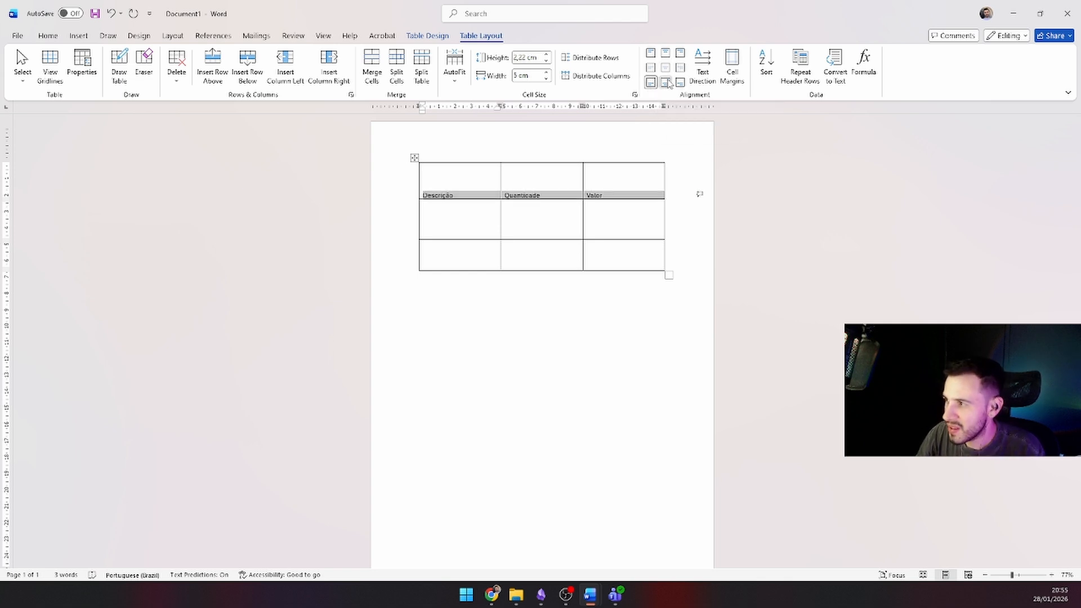
left_click(680, 83)
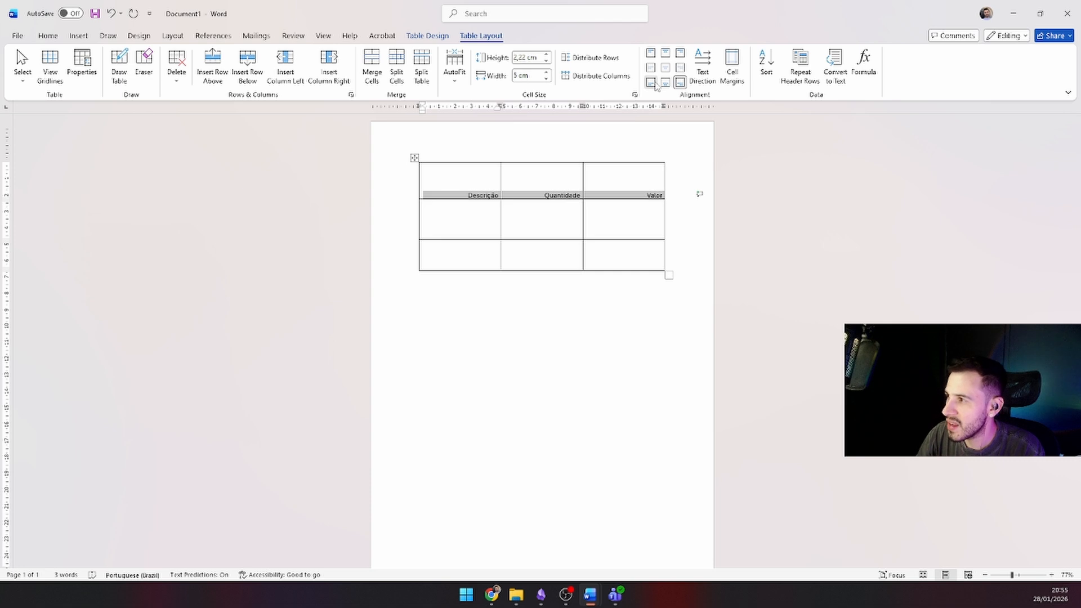
left_click(651, 83)
left_click(664, 84)
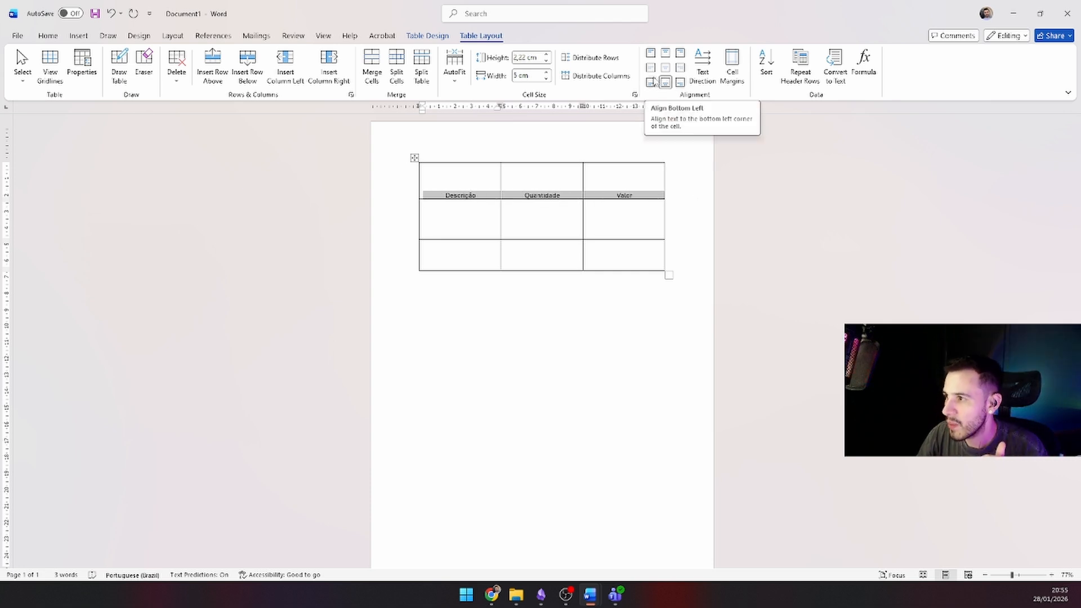
left_click(665, 68)
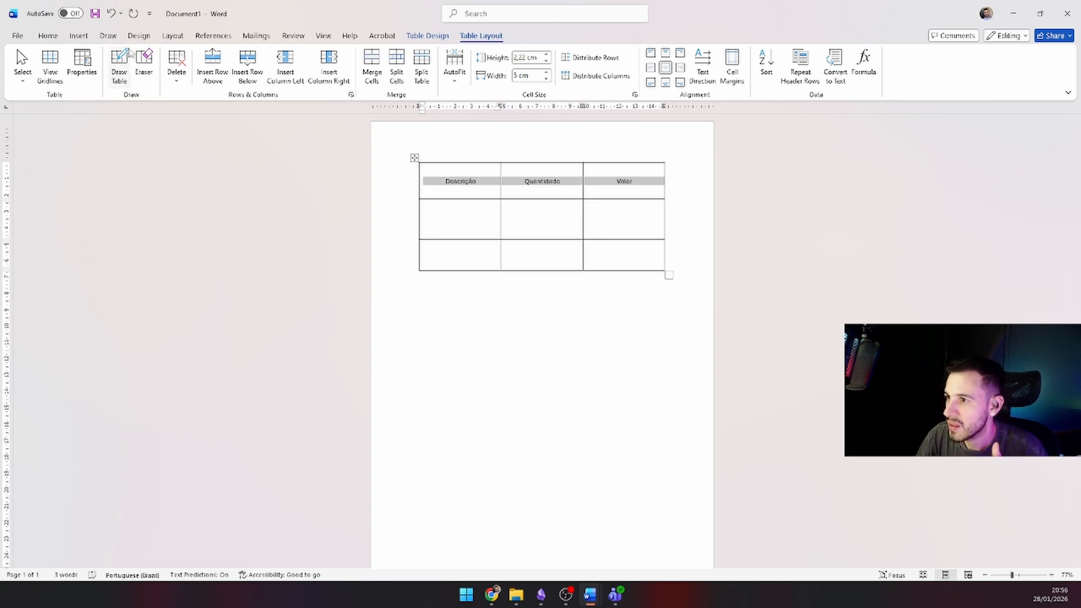
Set the font size of the header row text to 14
left_click(55, 39)
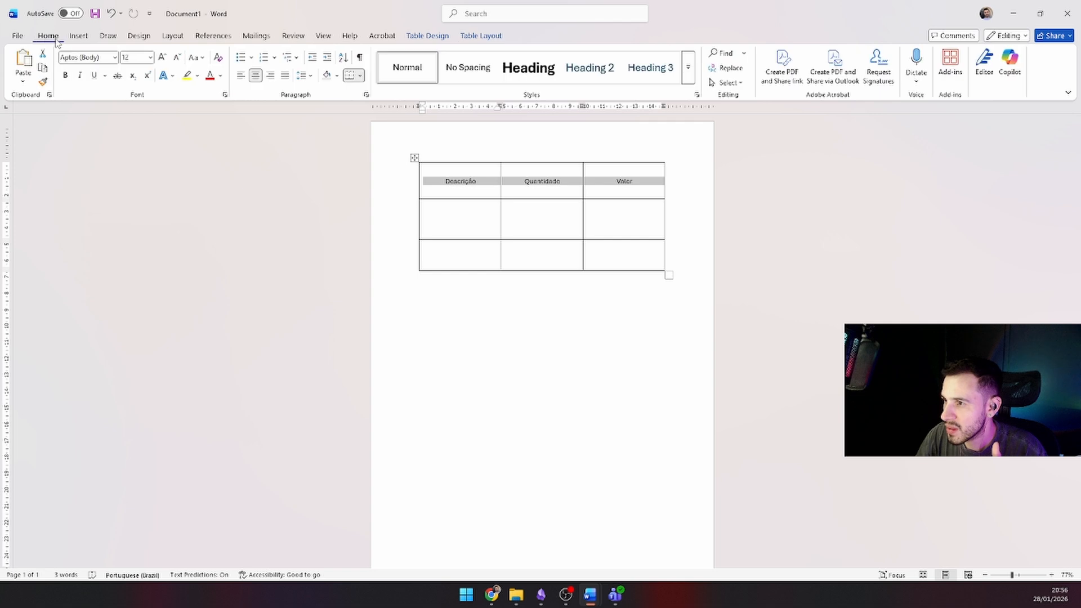
left_click(150, 57)
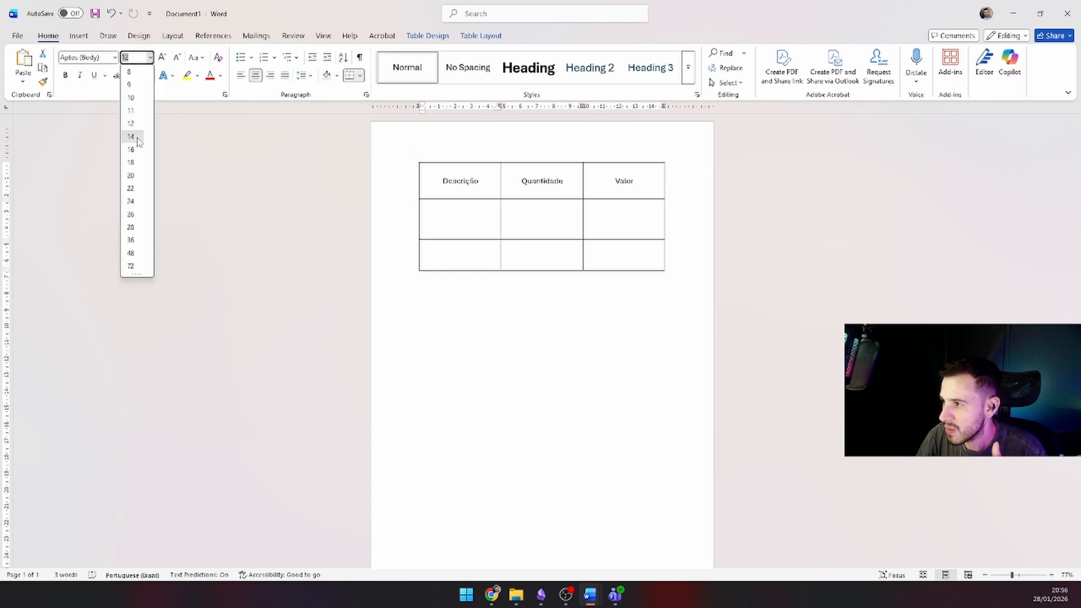
left_click(131, 137)
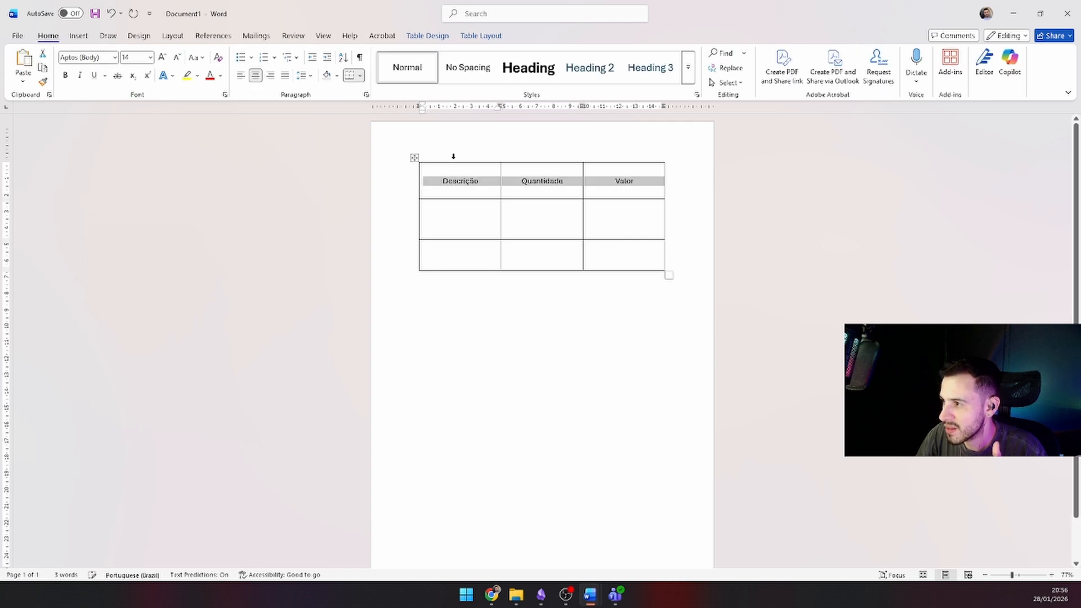
Shade the header row cells with the theme color Light Gray, Background 2
left_click(439, 37)
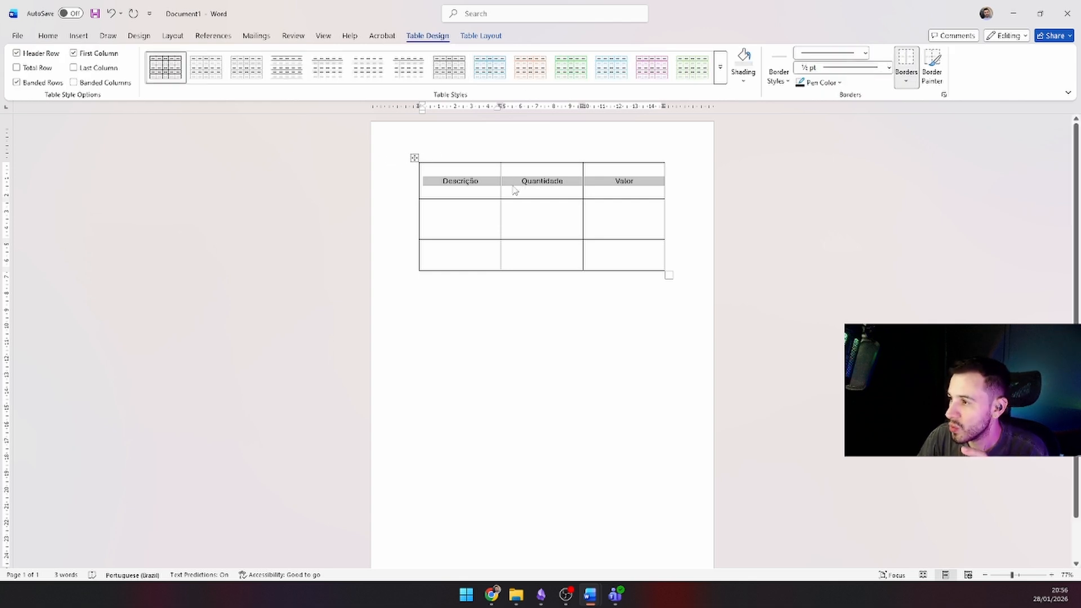
left_click(590, 180)
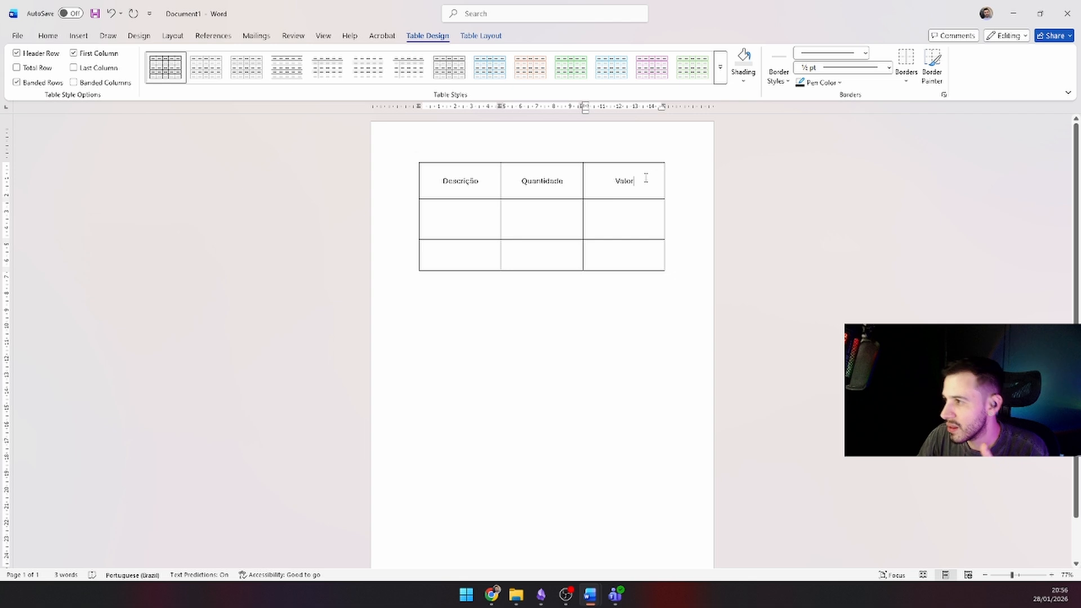
left_click_drag(647, 177, 427, 170)
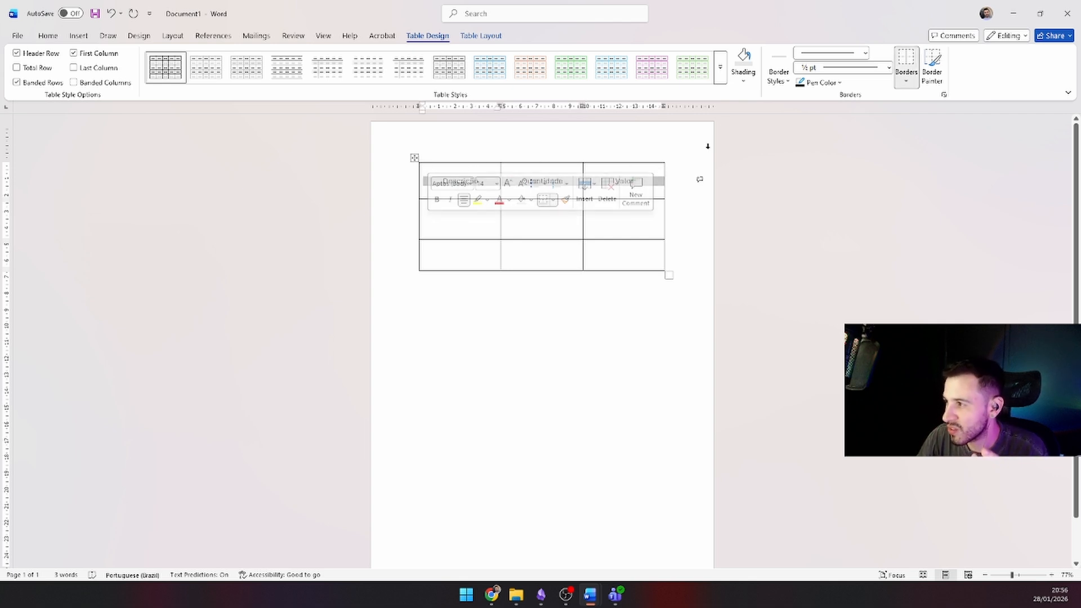
left_click(743, 83)
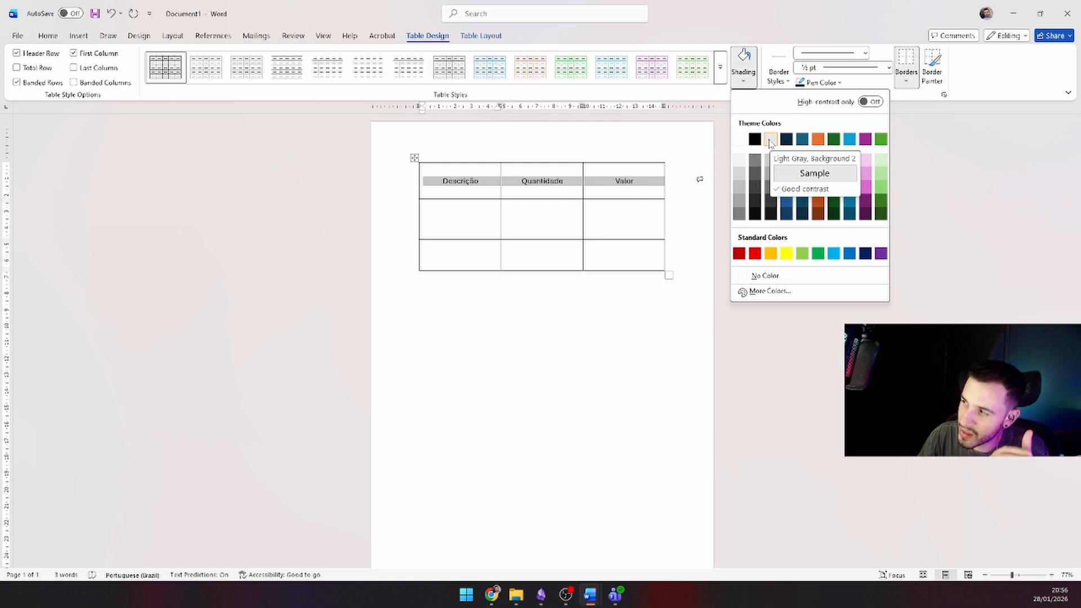
left_click(770, 140)
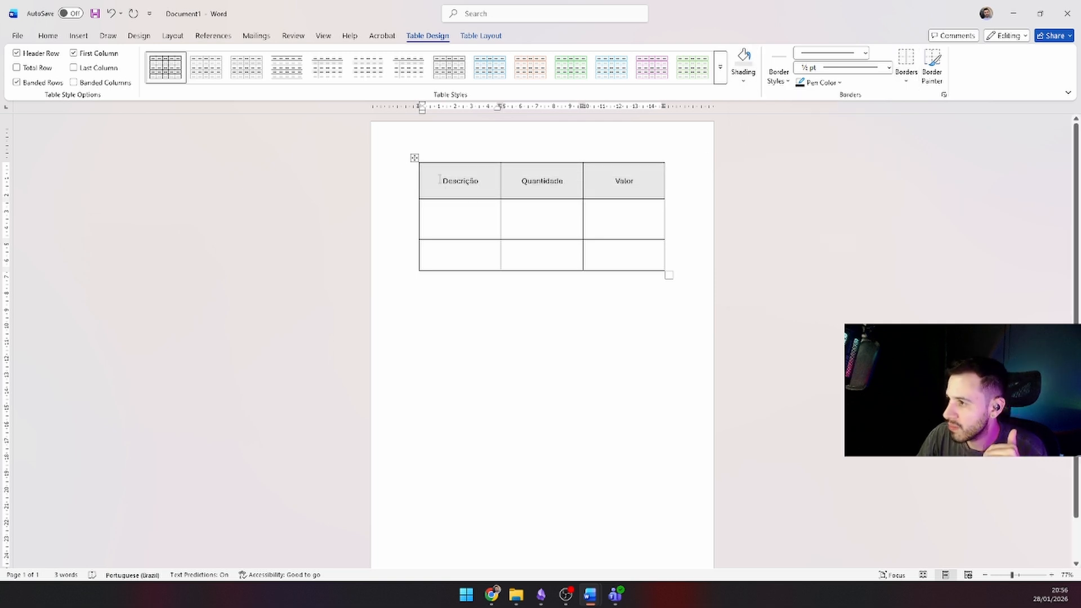
Apply the Heading 1 style to the text of the table's header row
left_click_drag(440, 180, 632, 184)
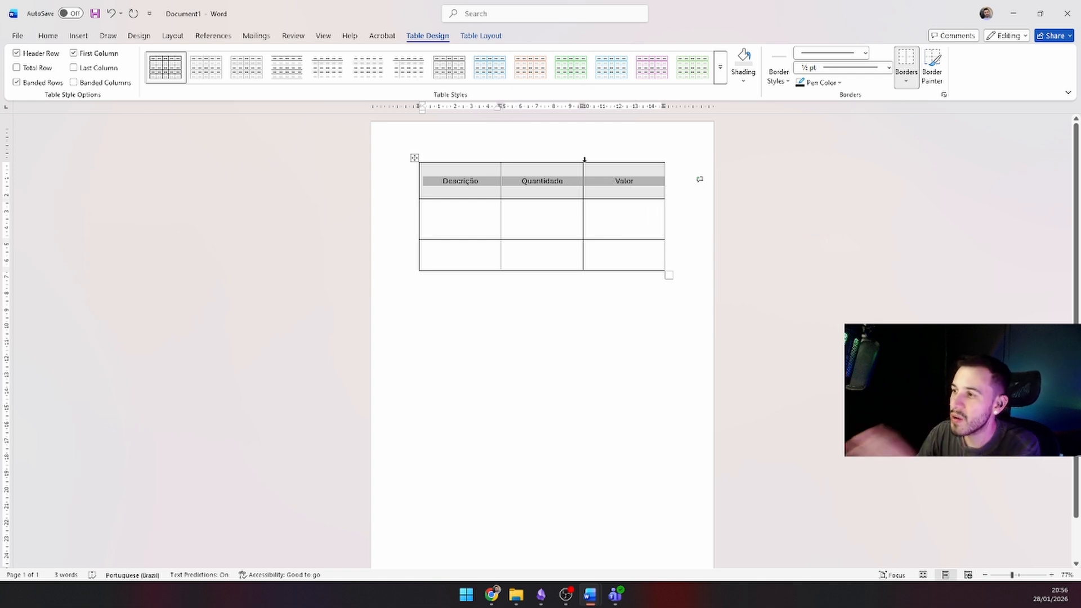
left_click(527, 175)
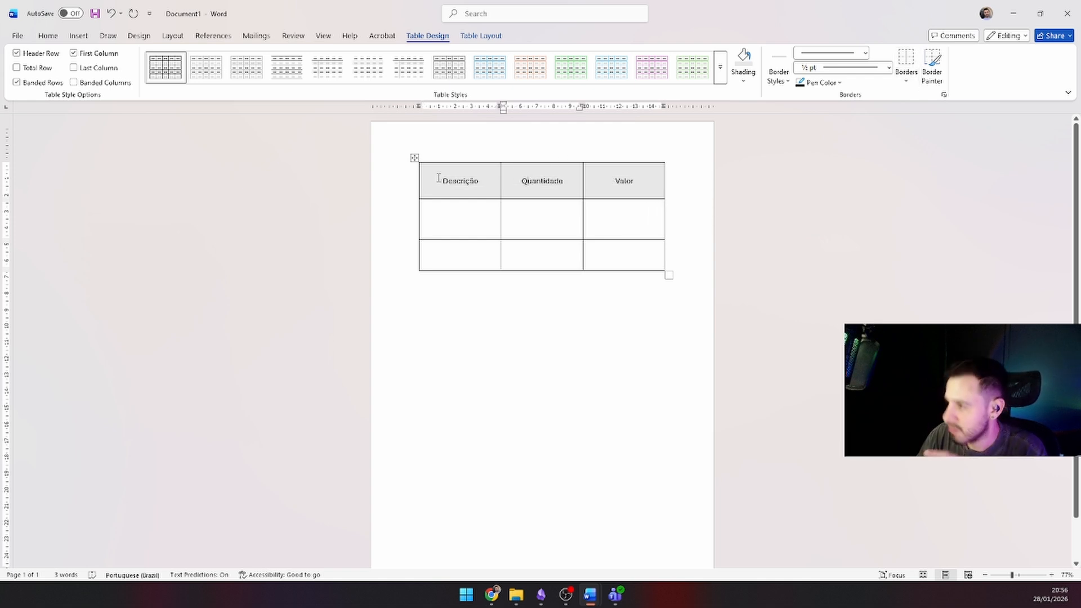
left_click_drag(438, 178, 653, 181)
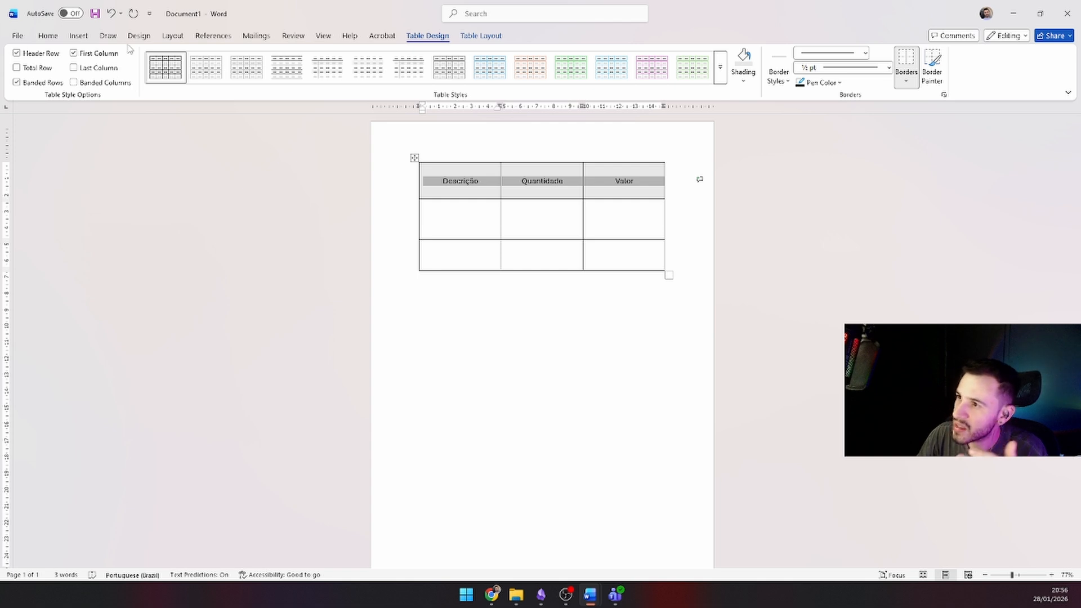
left_click(48, 36)
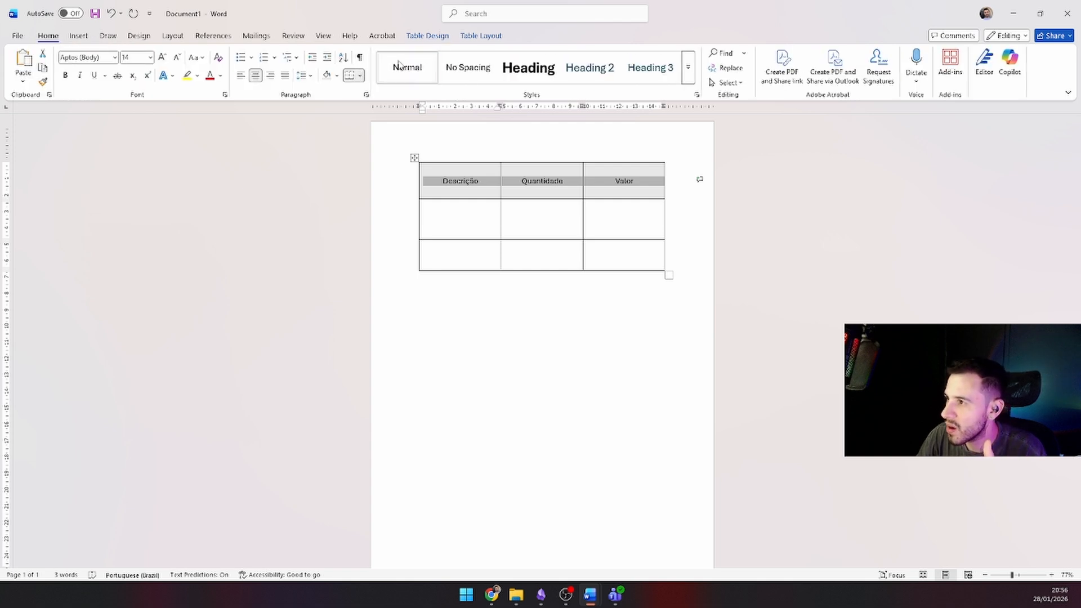
left_click(517, 75)
Modify the Heading 1 style so that its font size is 14
right_click(518, 74)
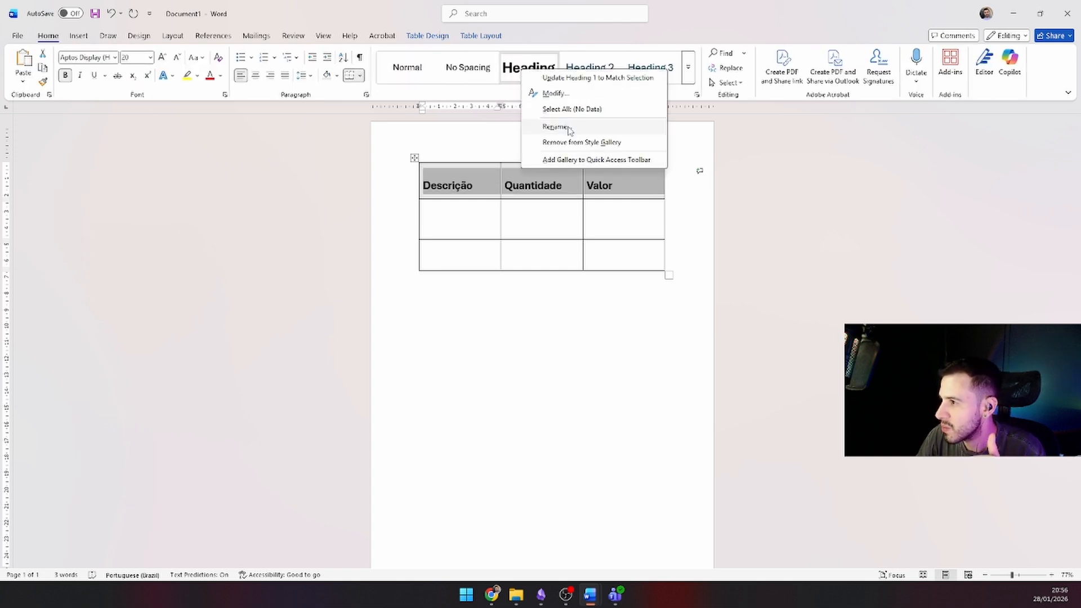
left_click(556, 94)
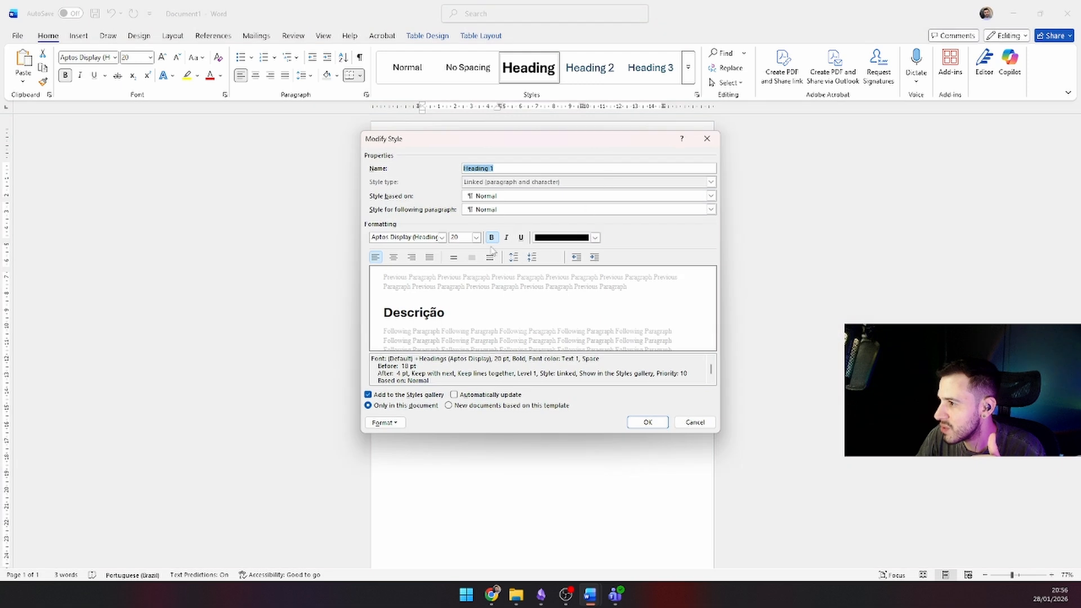
left_click(441, 239)
left_click(476, 237)
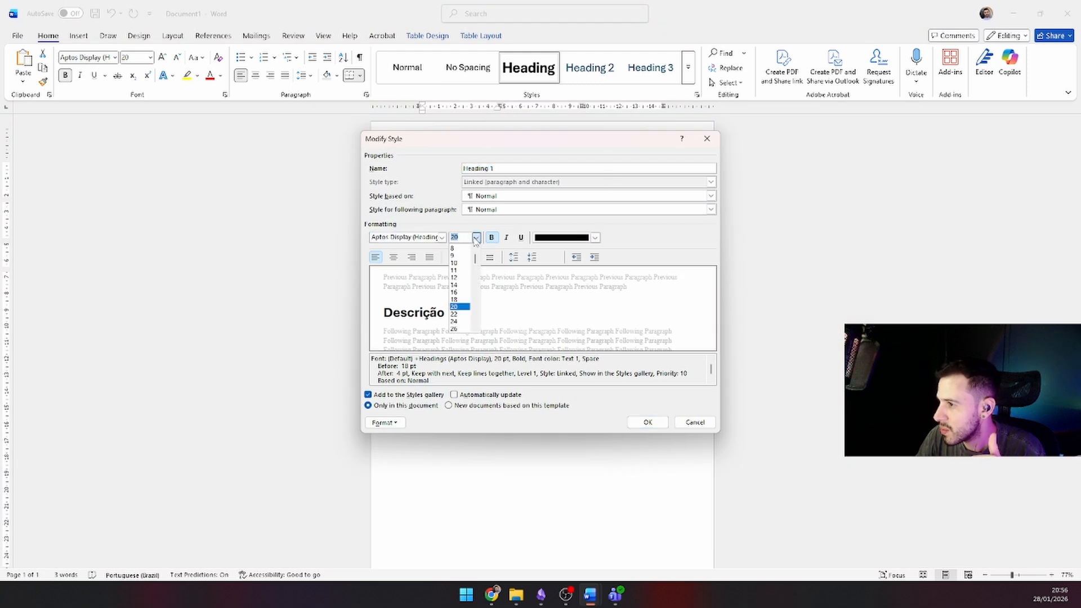
left_click(457, 286)
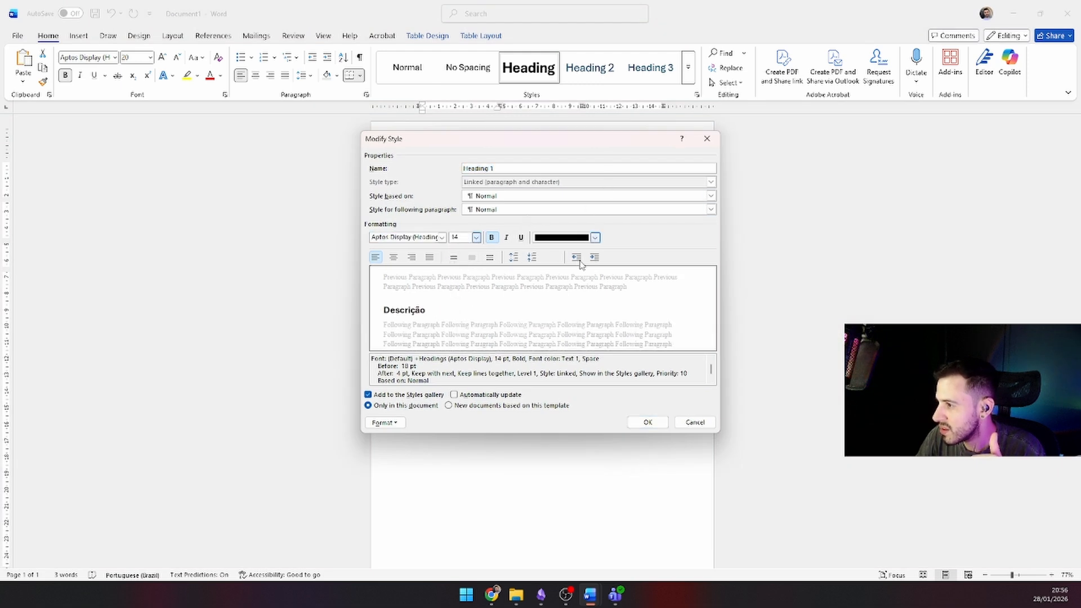
left_click(647, 423)
left_click(539, 209)
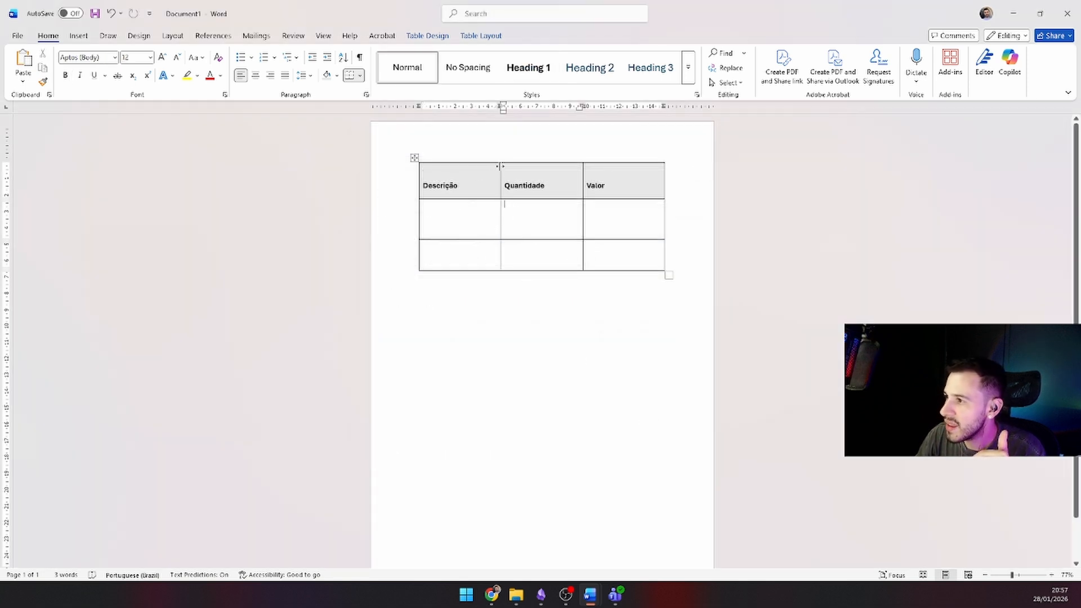
Widen the Descrição column slightly by moving its border with the Quantidade column
mouse_move(500, 167)
left_mouse_down()
mouse_move(463, 165)
mouse_move(520, 168)
mouse_move(473, 165)
mouse_move(508, 173)
left_mouse_up()
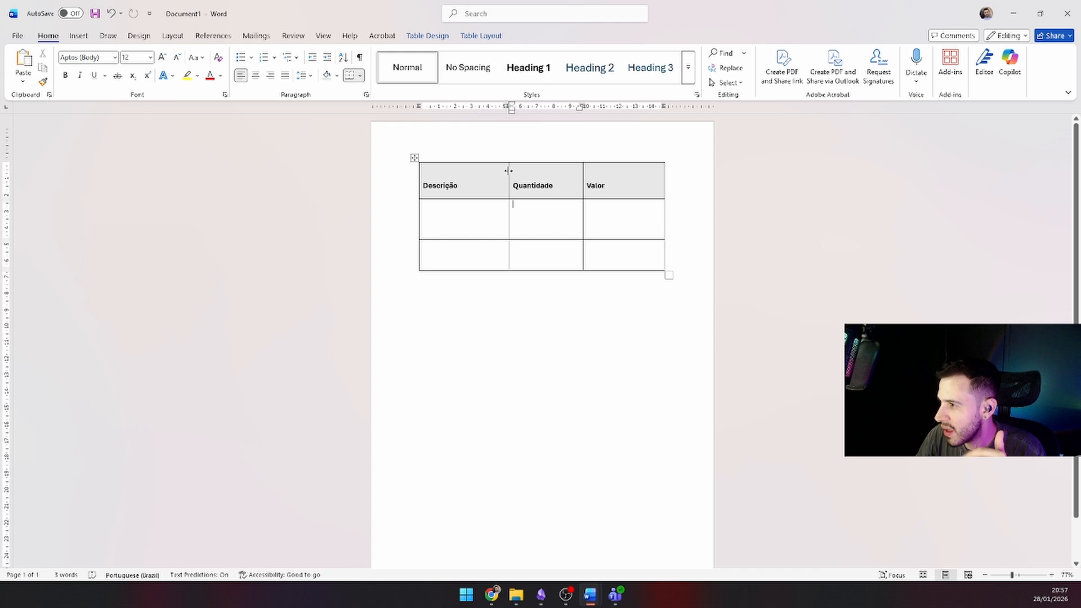
mouse_move(509, 171)
left_mouse_down()
mouse_move(451, 169)
mouse_move(505, 174)
left_mouse_up()
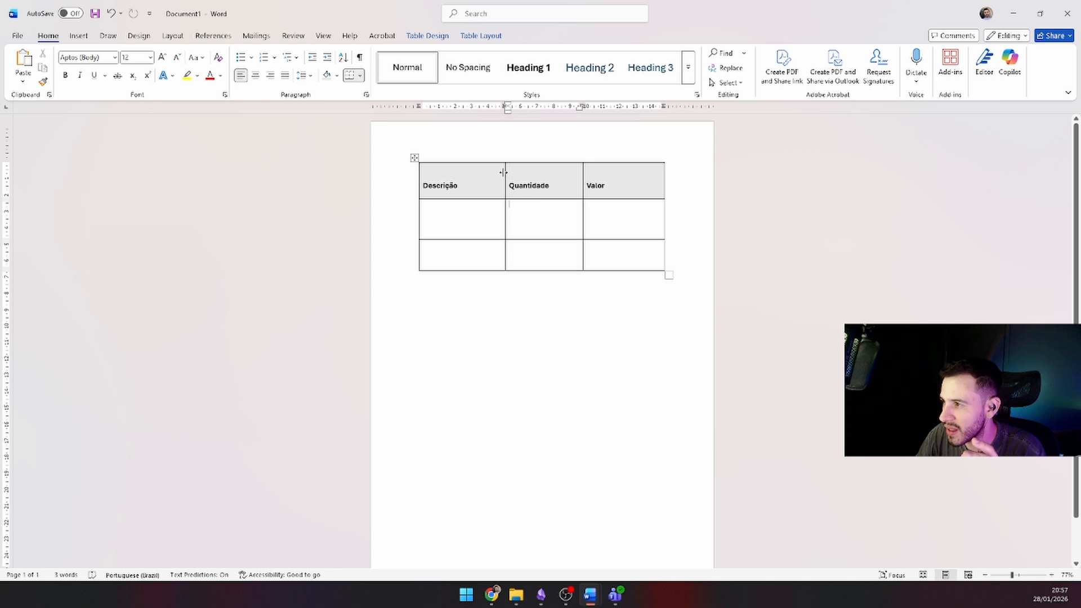
Try fitting the Descrição, Quantidade and Valor columns to their contents, and undo all three width changes
key("ctrl+z")
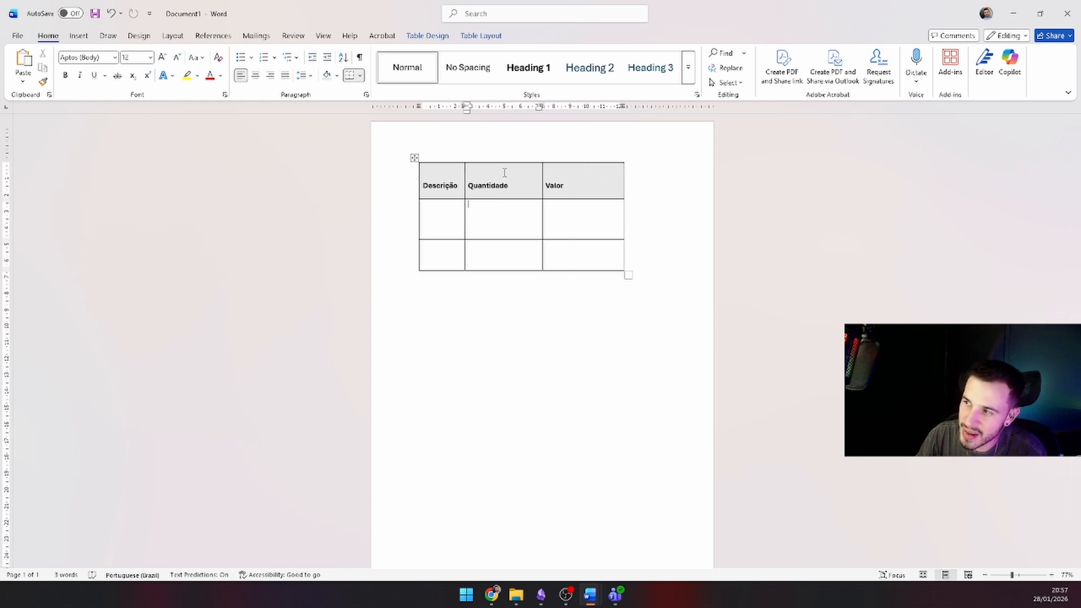
double_click(541, 174)
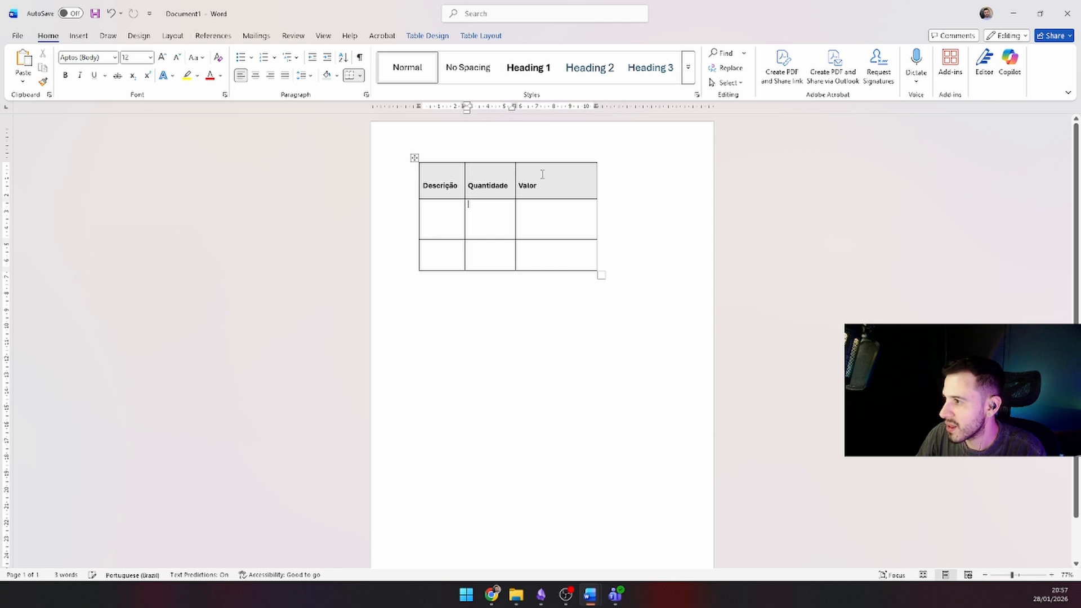
double_click(596, 180)
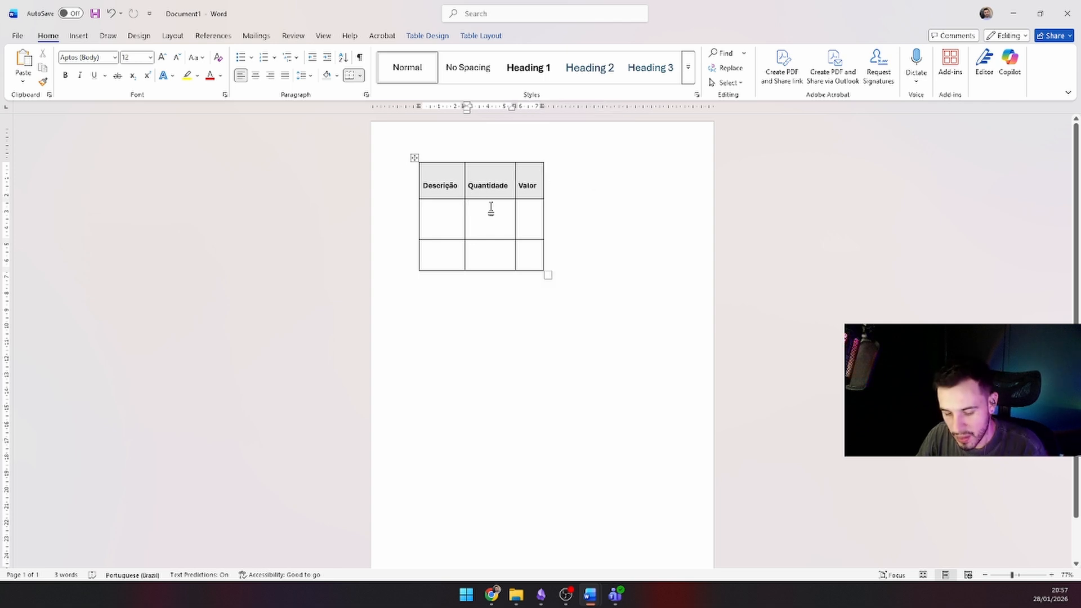
key("ctrl+z")
key("ctrl+z")
key("ctrl+z")
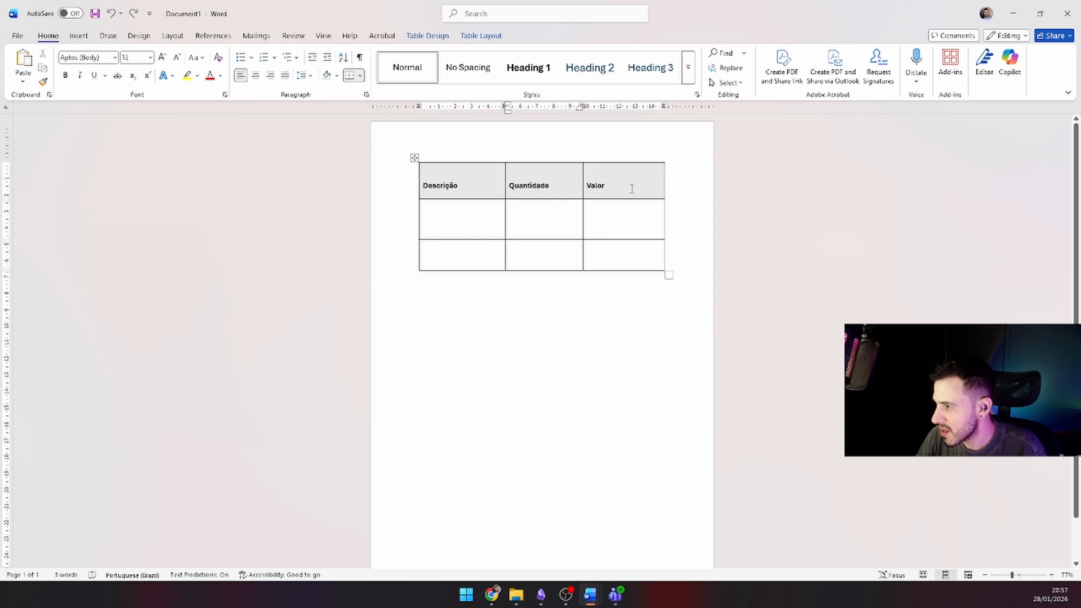
Center the text of the three header row cells horizontally
left_click(632, 189)
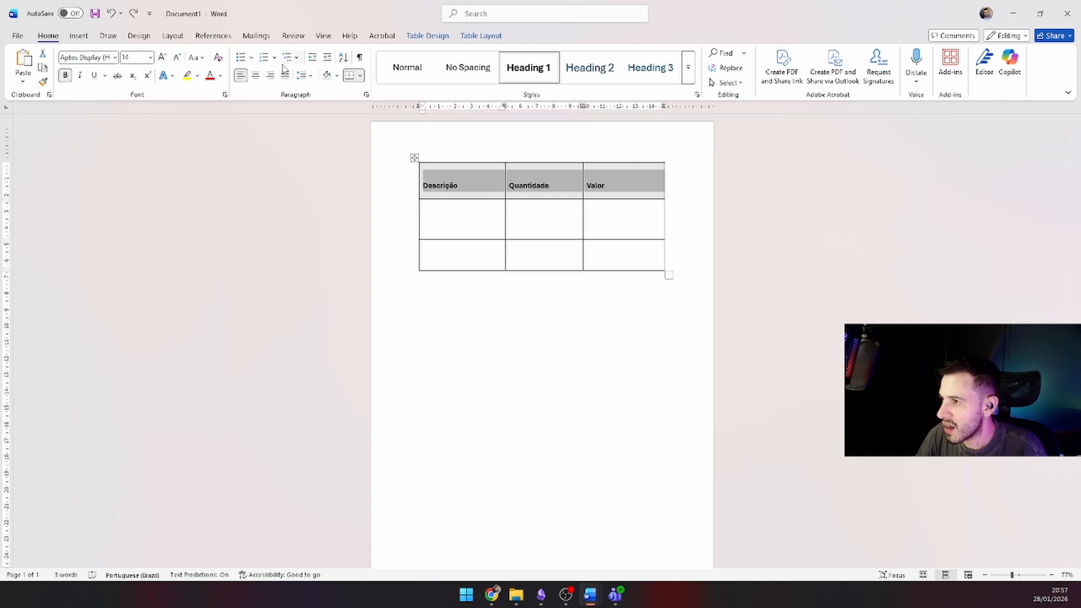
left_click(255, 75)
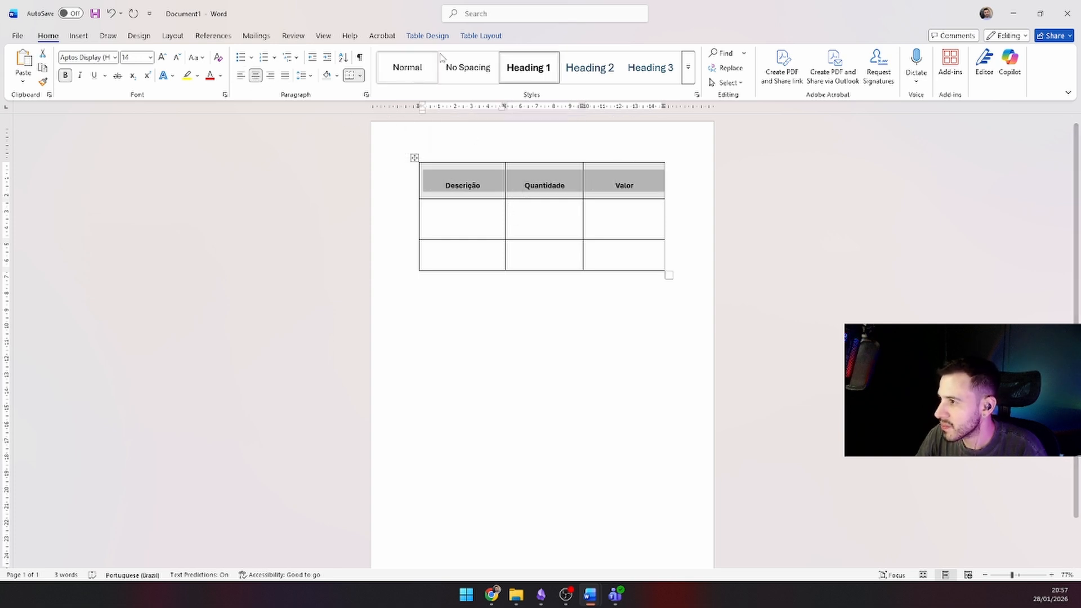
left_click(427, 36)
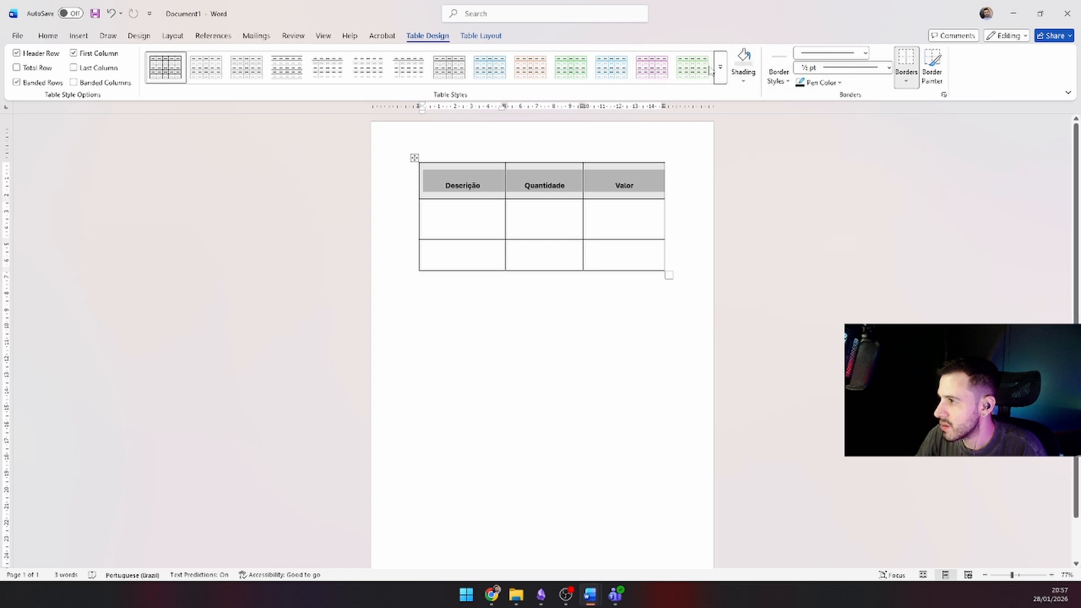
left_click(481, 35)
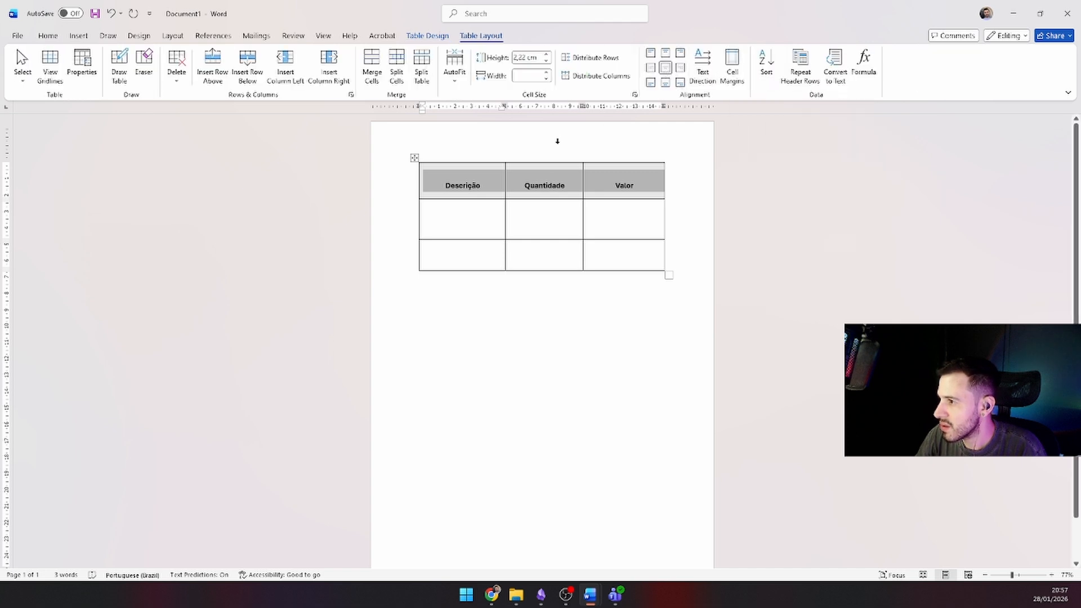
left_click(459, 181)
left_click(532, 245)
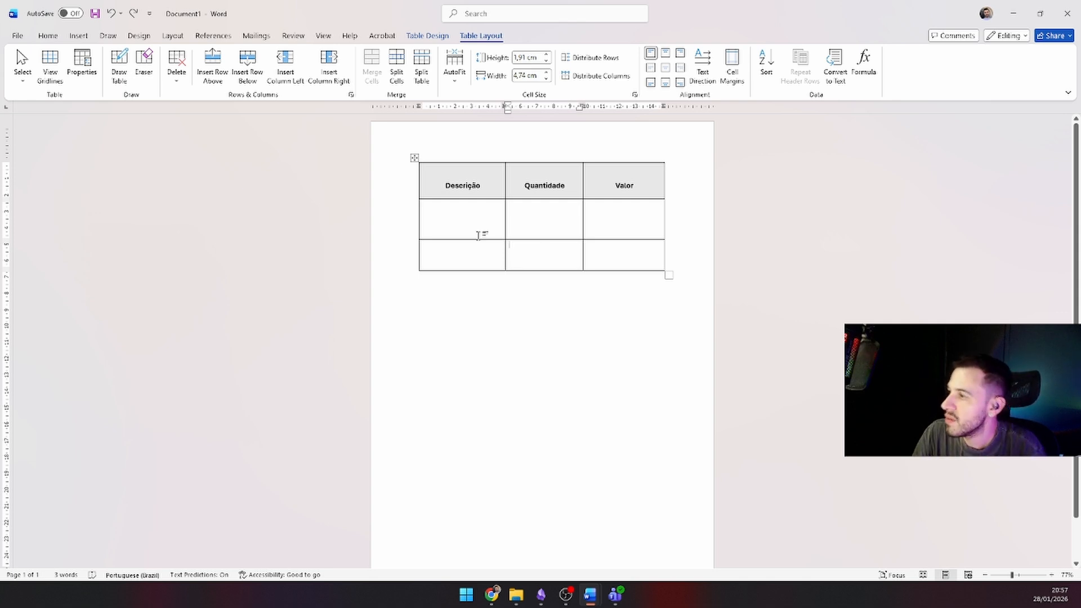
Try the No Border option on the whole table and undo it
left_click_drag(653, 274, 700, 243)
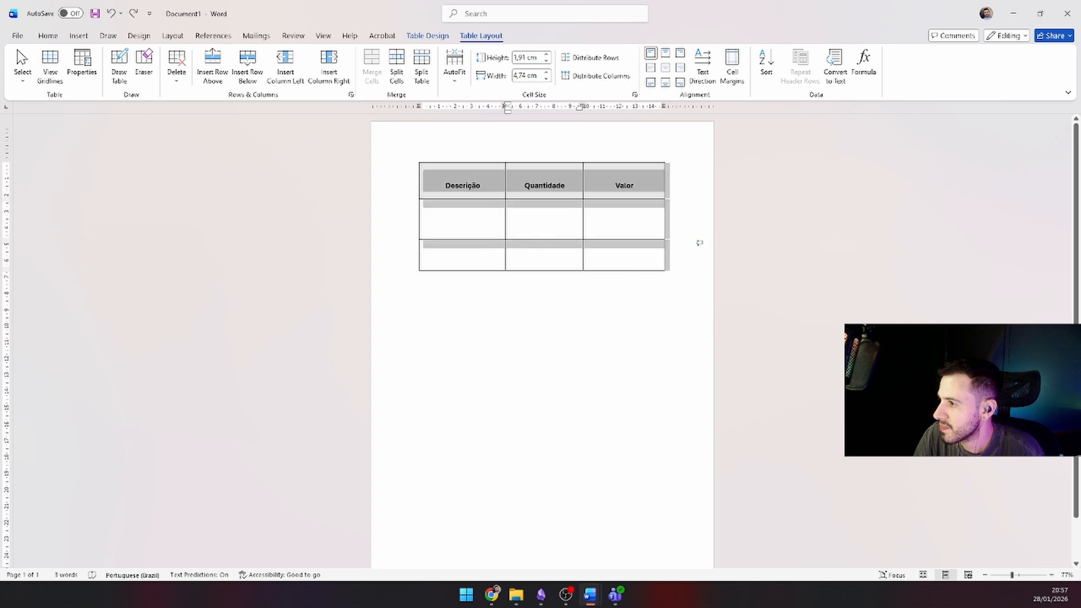
left_click_drag(394, 149, 395, 151)
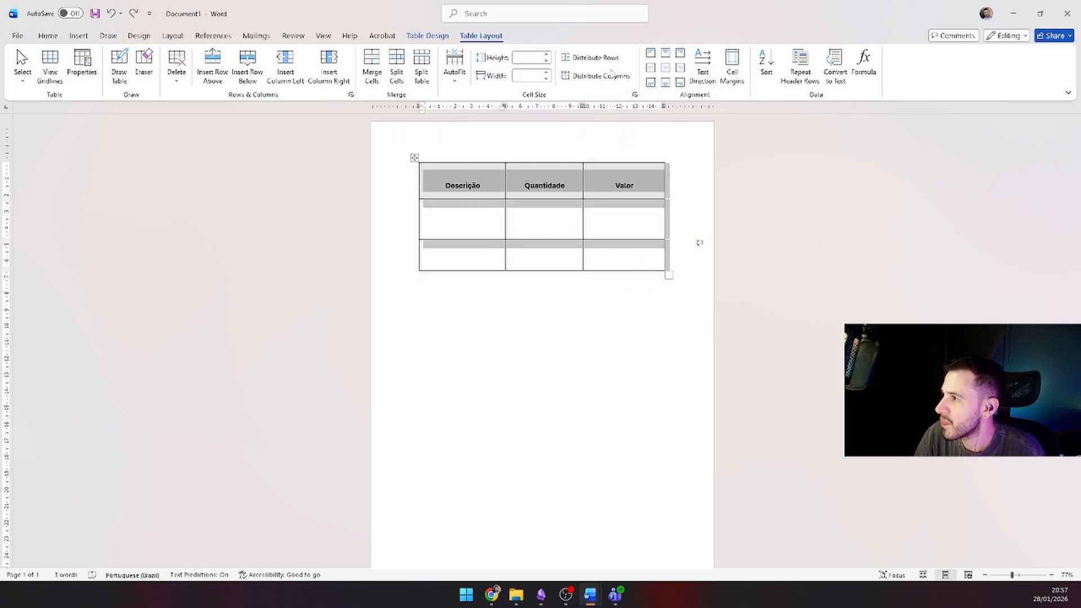
left_click(428, 37)
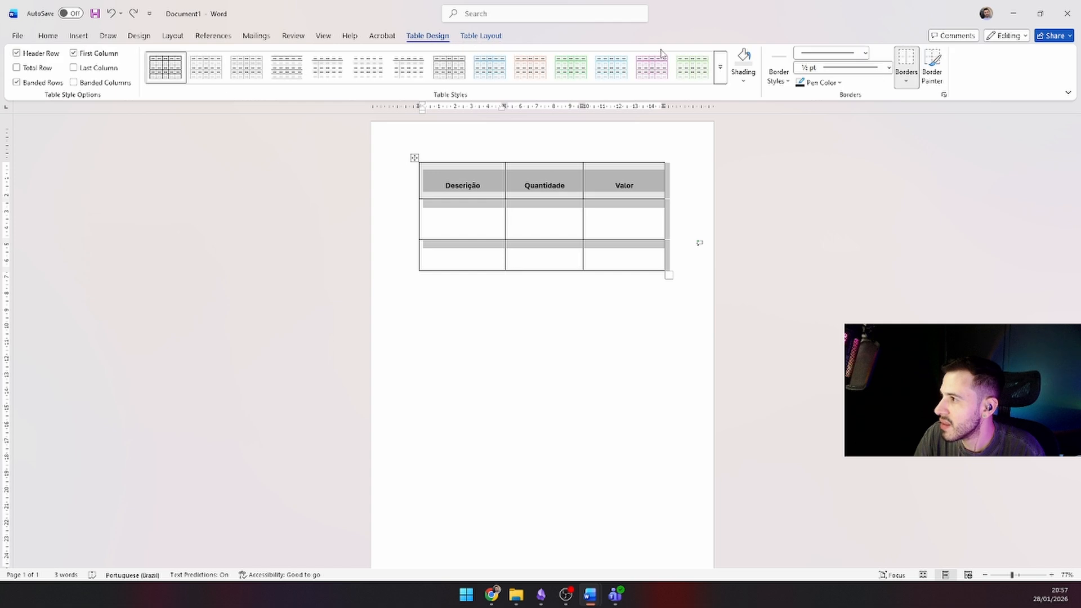
left_click(906, 82)
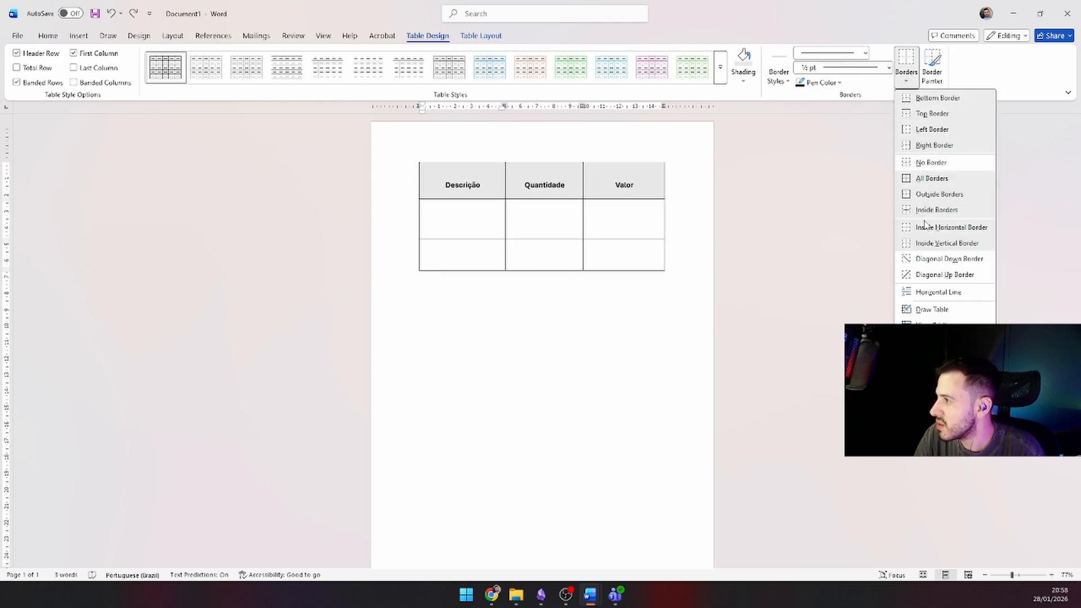
left_click(930, 163)
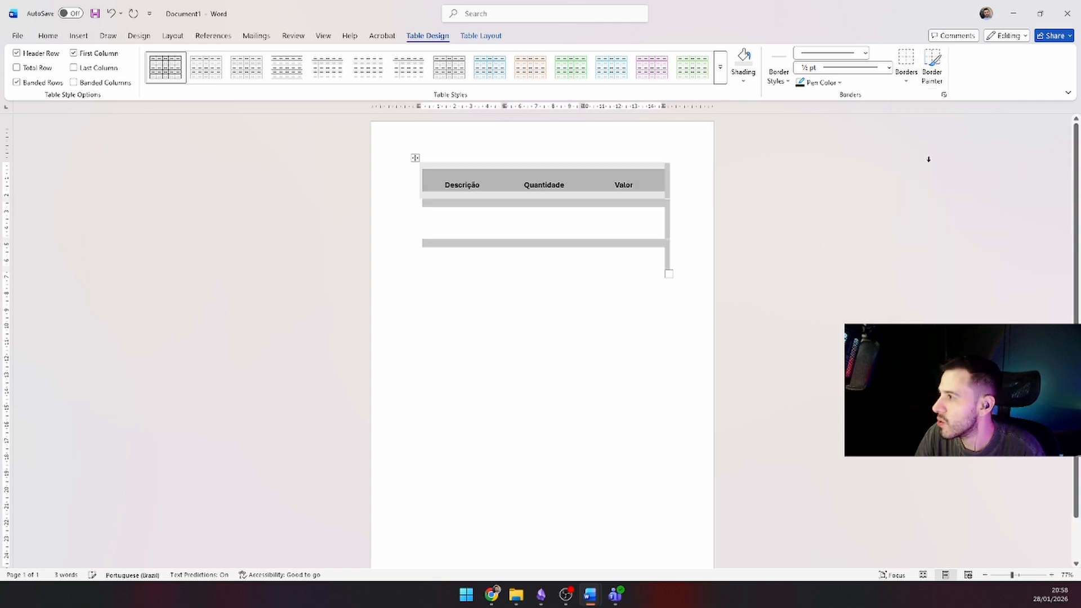
left_click(746, 176)
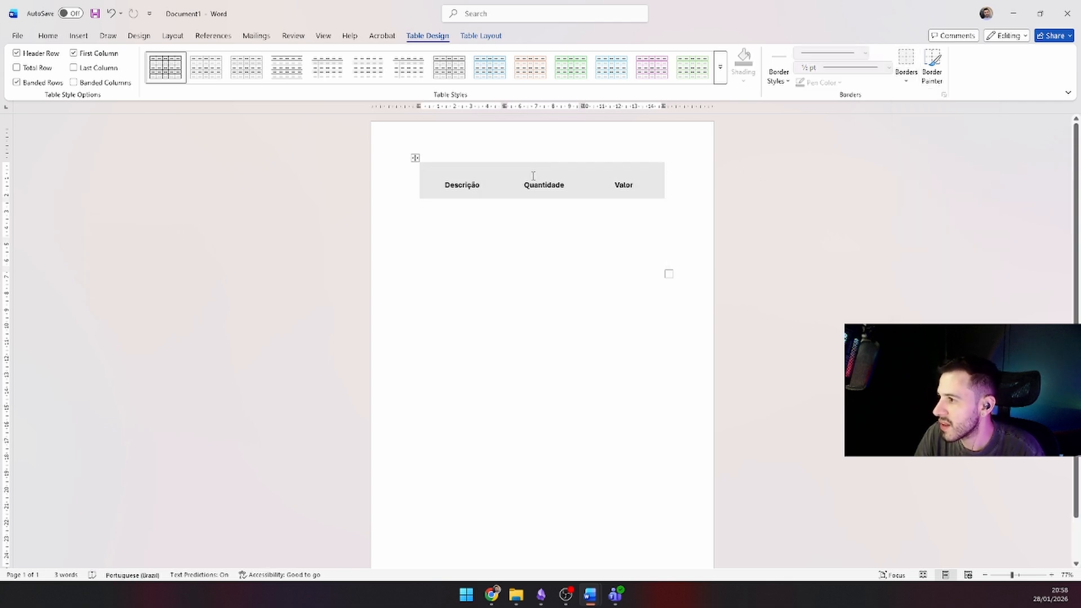
key("ctrl+z")
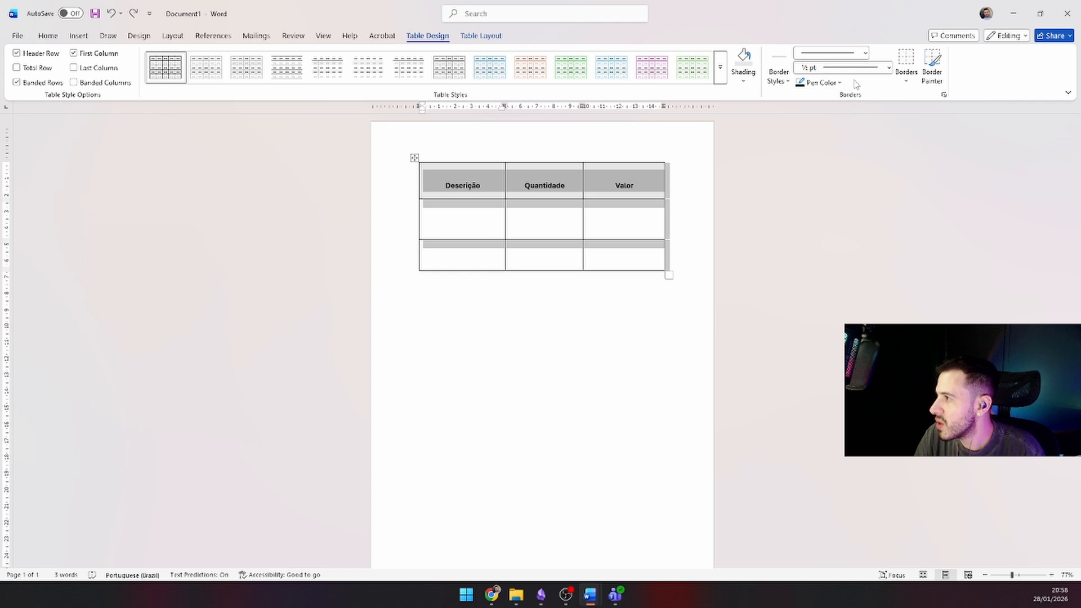
Try removing the left border of the whole table and restore it
left_click(906, 70)
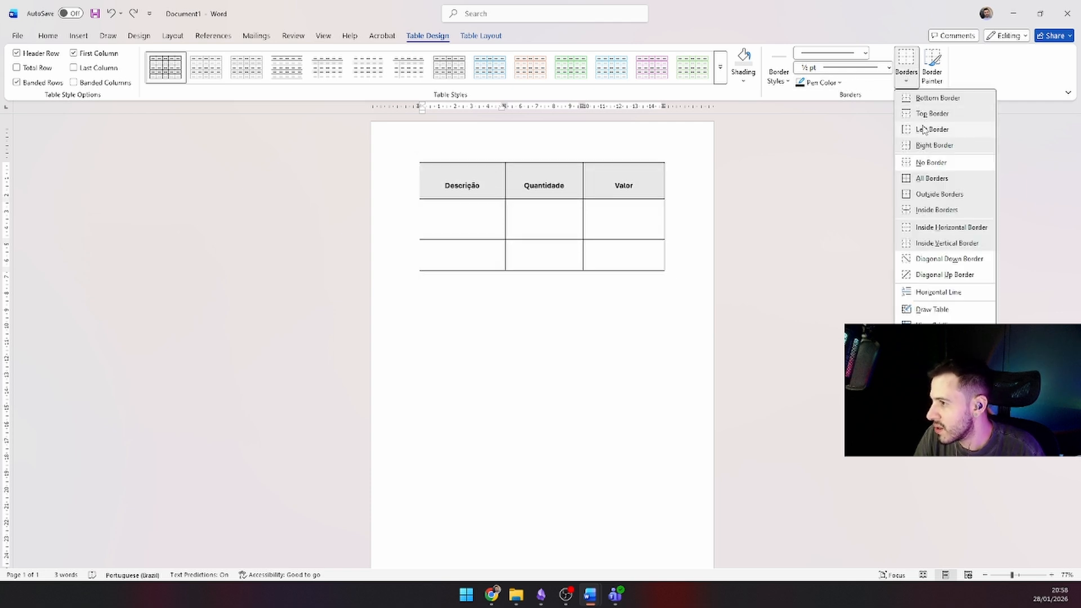
left_click(925, 129)
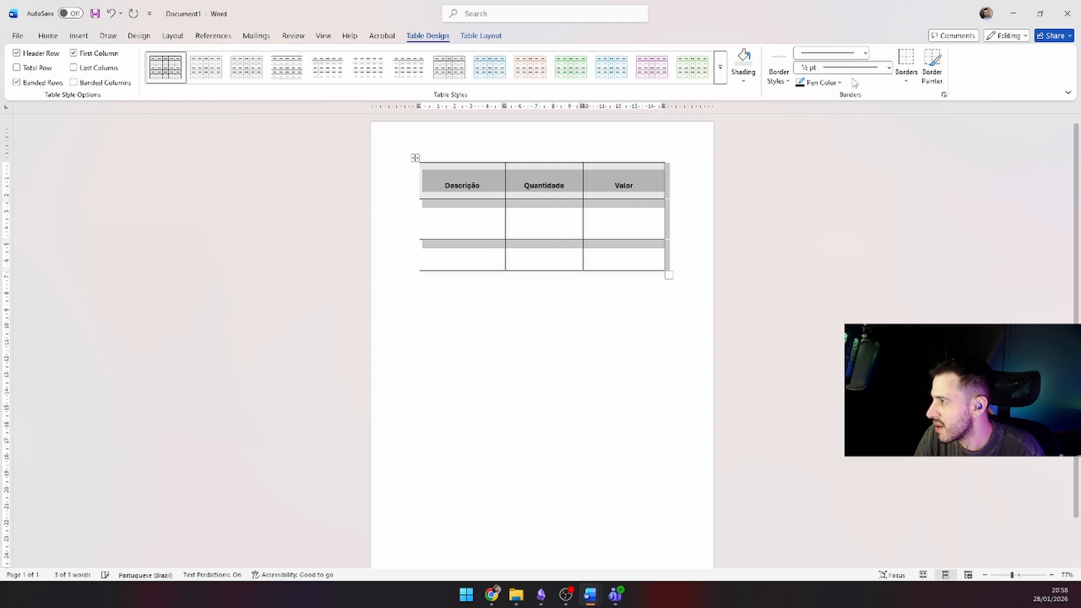
left_click(908, 79)
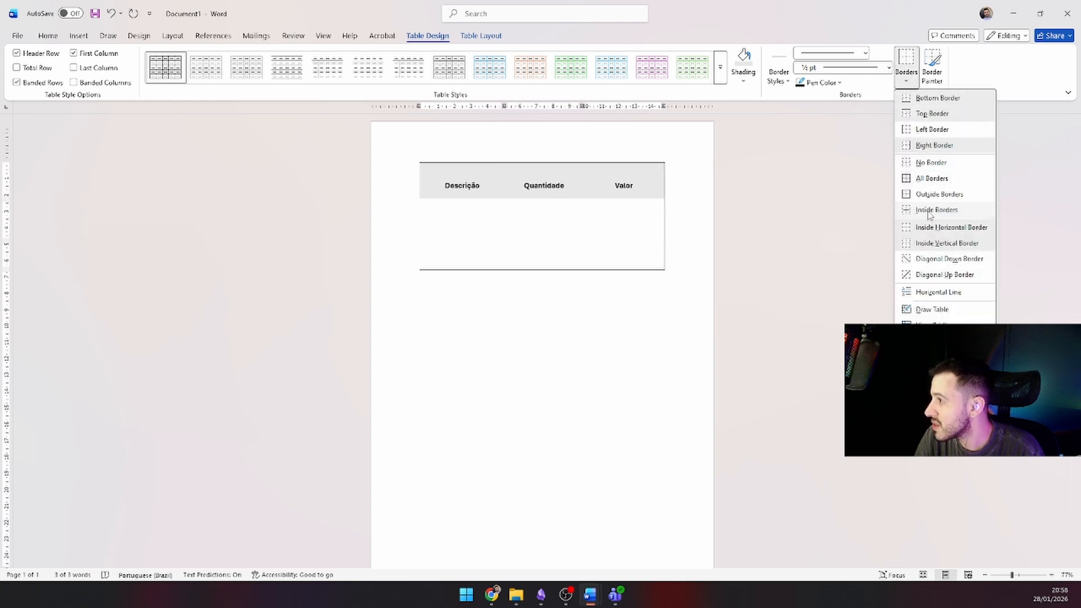
left_click(934, 129)
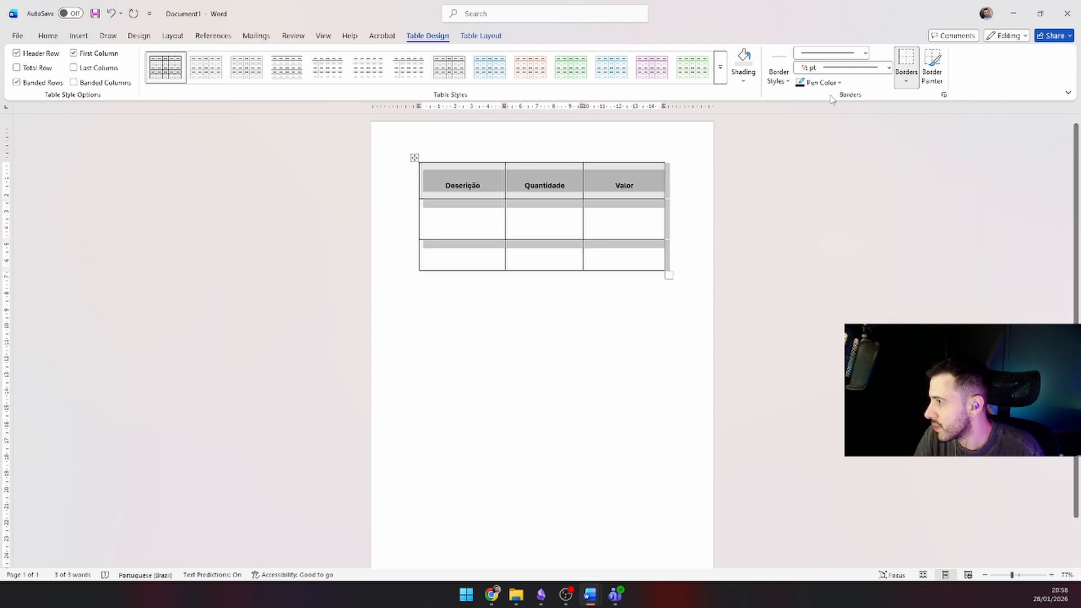
Remove the left and right outer borders of the whole table
left_click(906, 80)
left_click(915, 128)
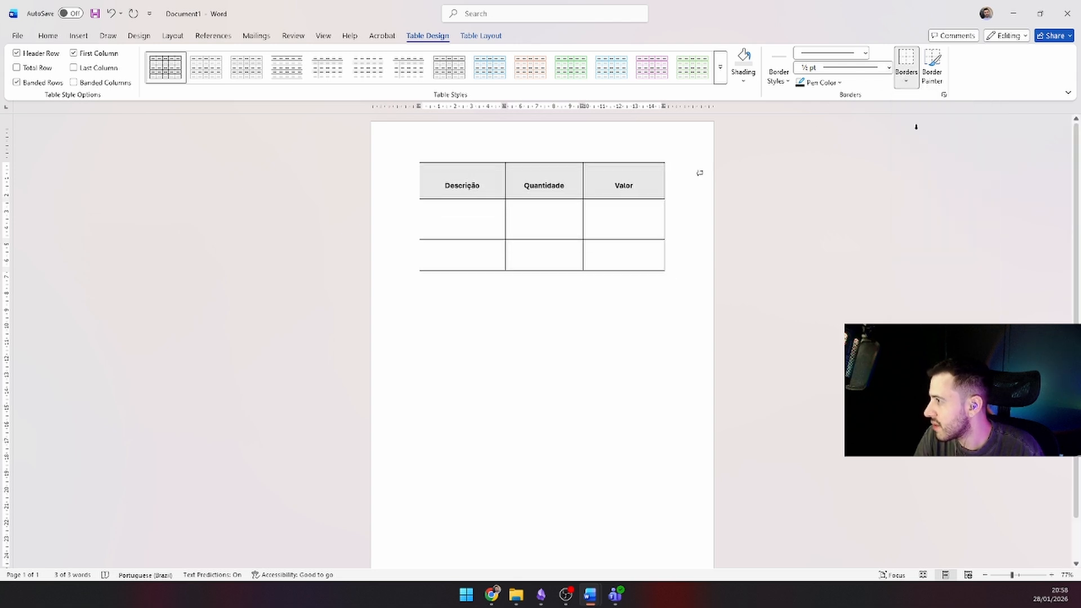
left_click(906, 81)
left_click(928, 145)
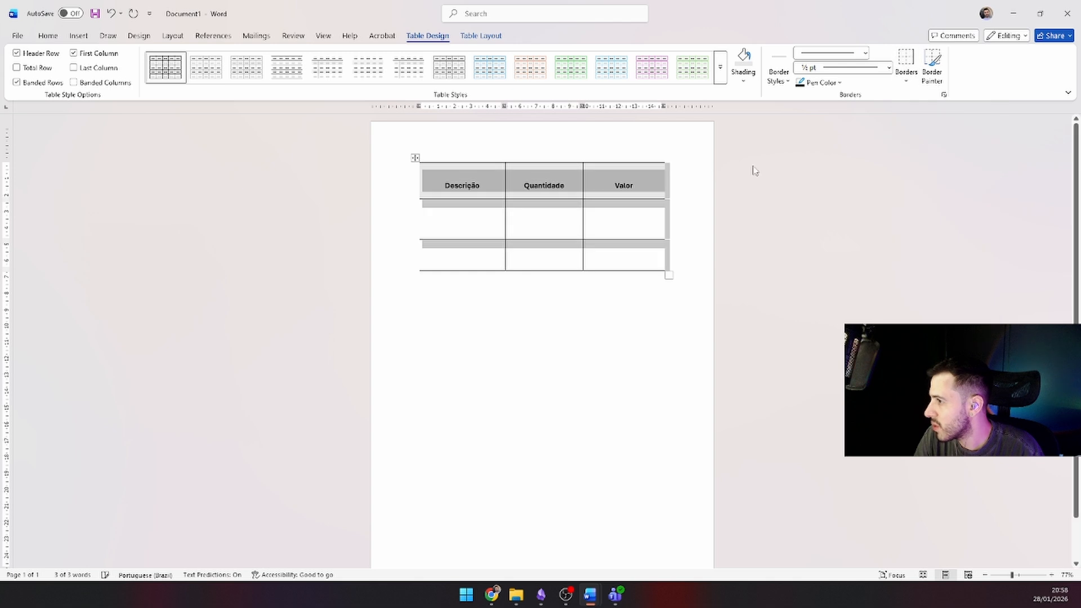
left_click(452, 180)
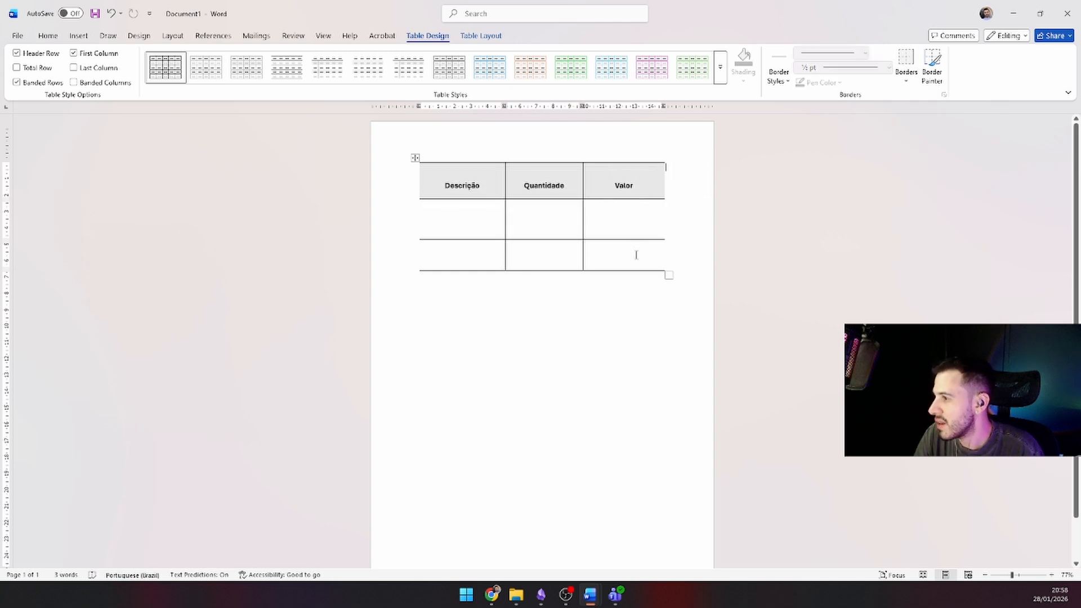
Remove the top border of the whole table
left_click(415, 158)
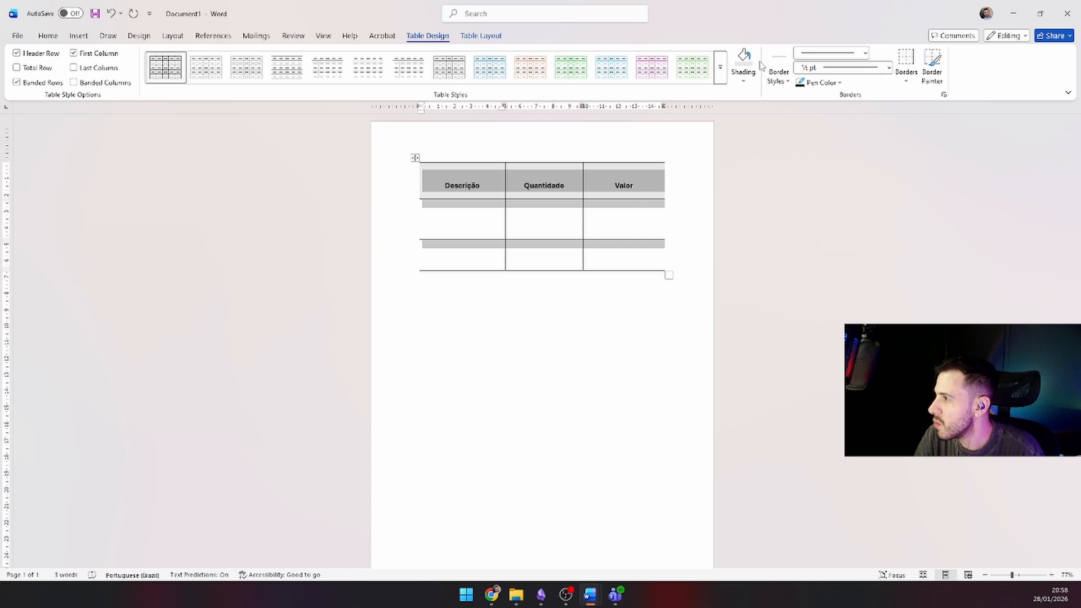
left_click(907, 83)
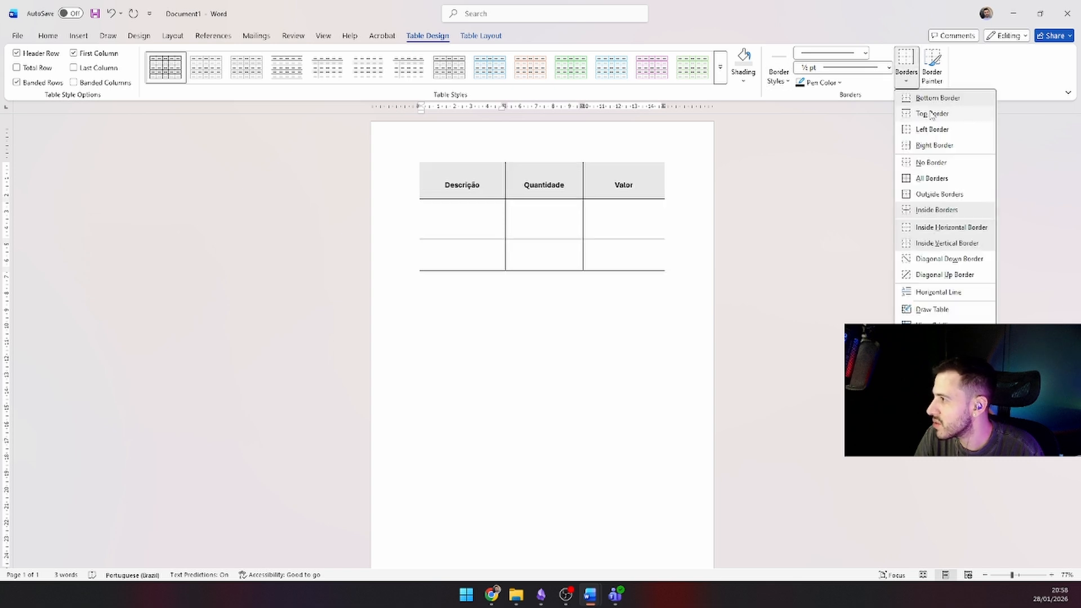
left_click(935, 115)
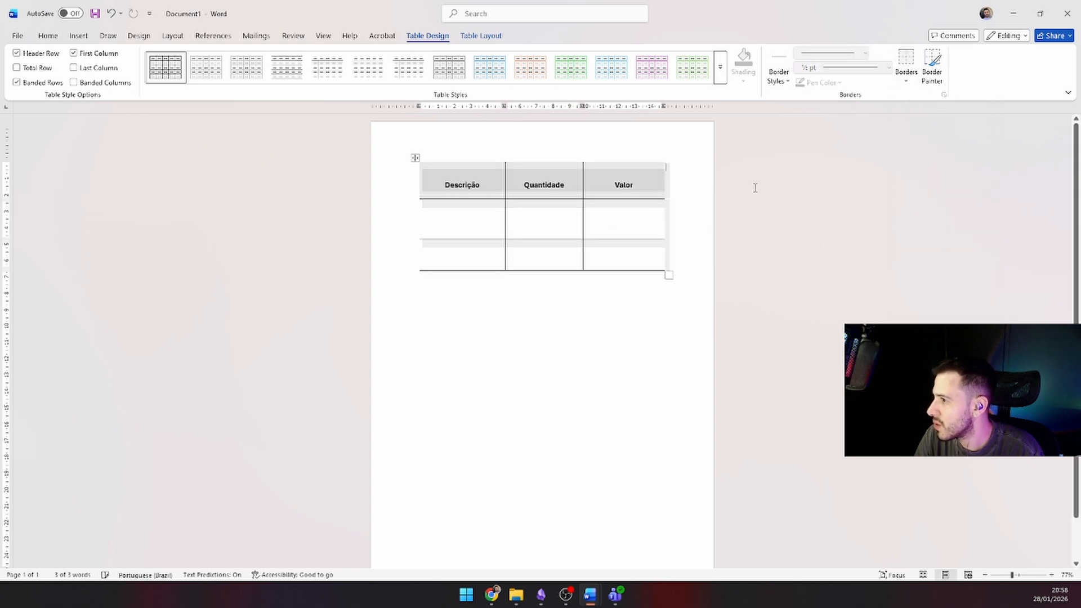
left_click(504, 323)
left_click(462, 215)
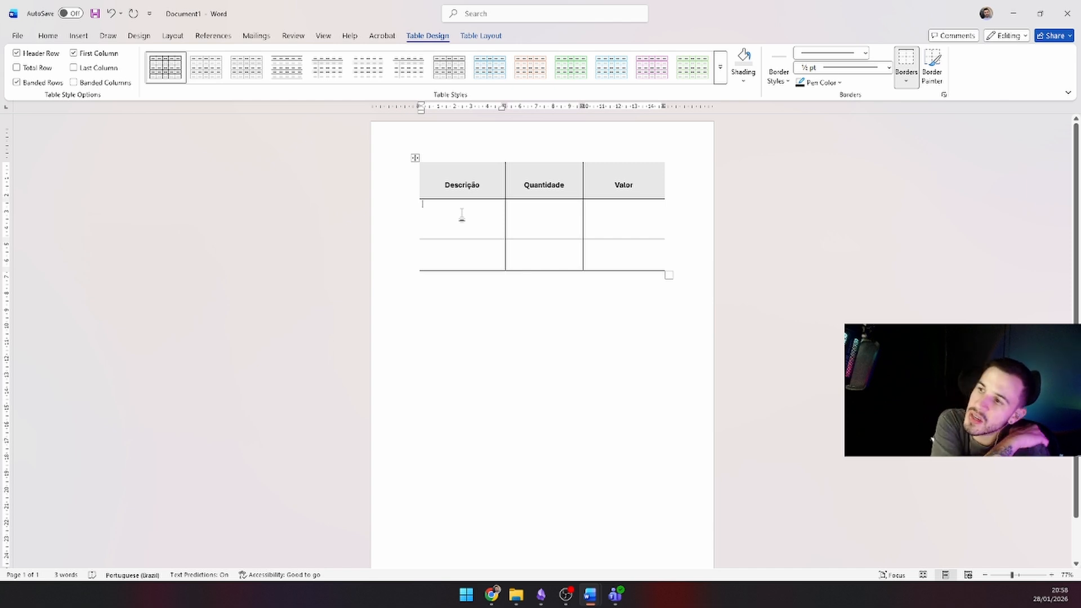
Try a green banded grid style from the Grid Tables group on the table and undo it
left_click(719, 73)
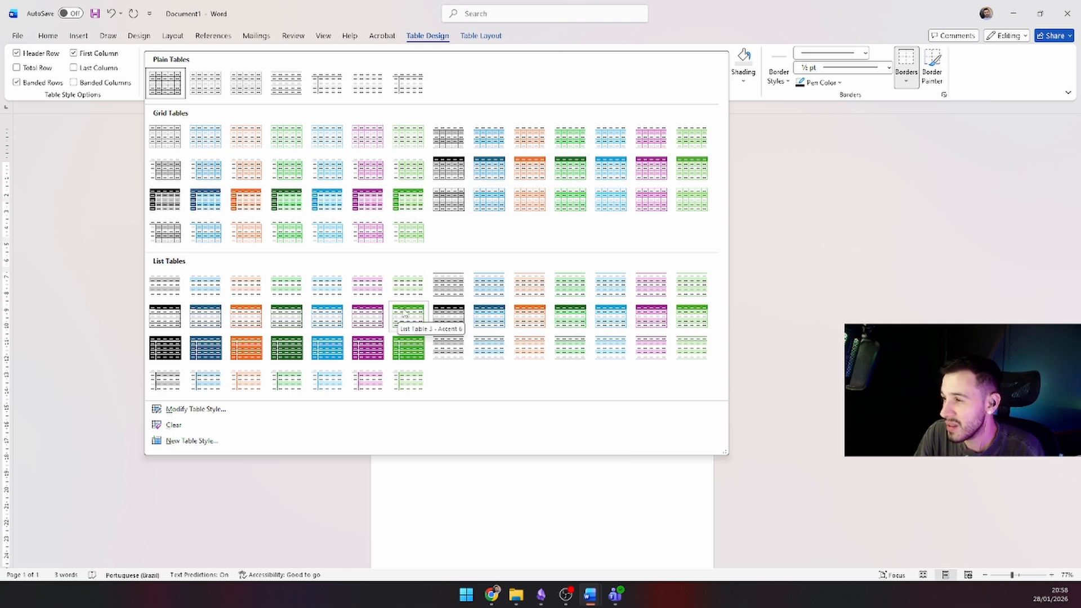
left_click(699, 277)
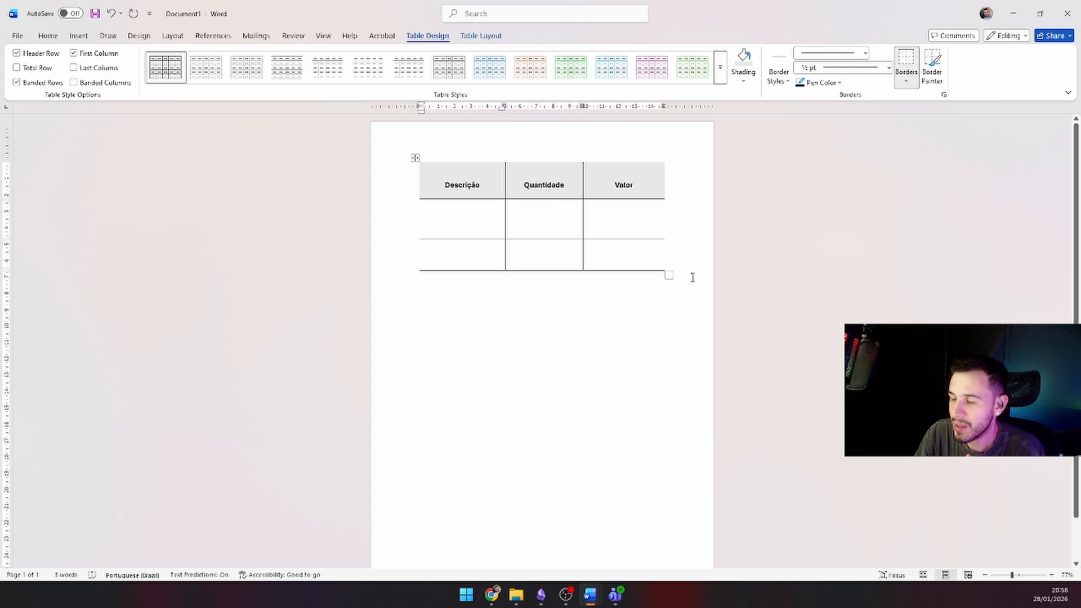
left_click(720, 67)
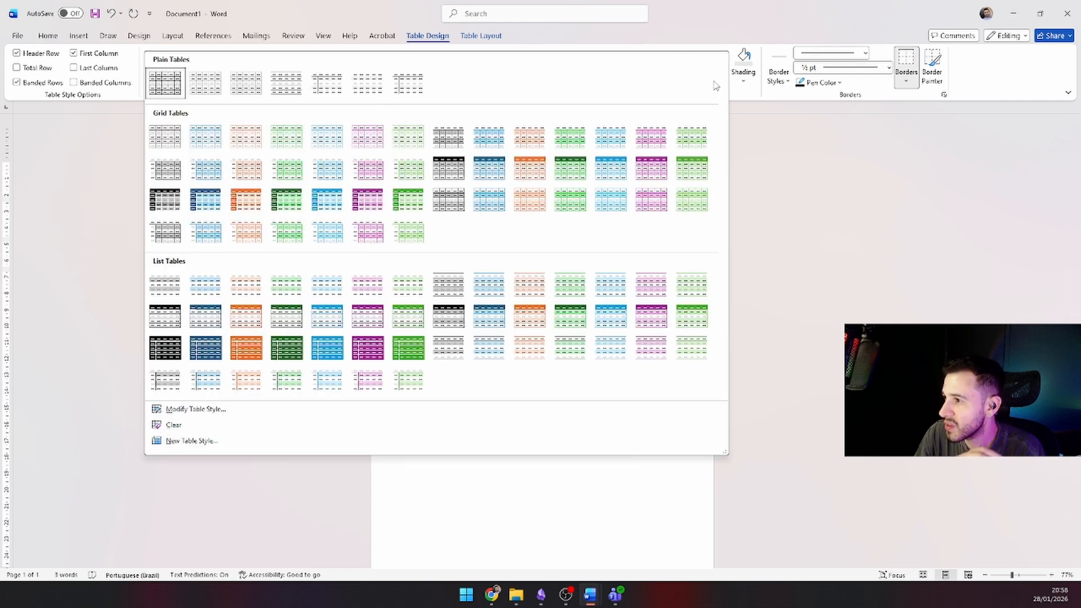
left_click(576, 204)
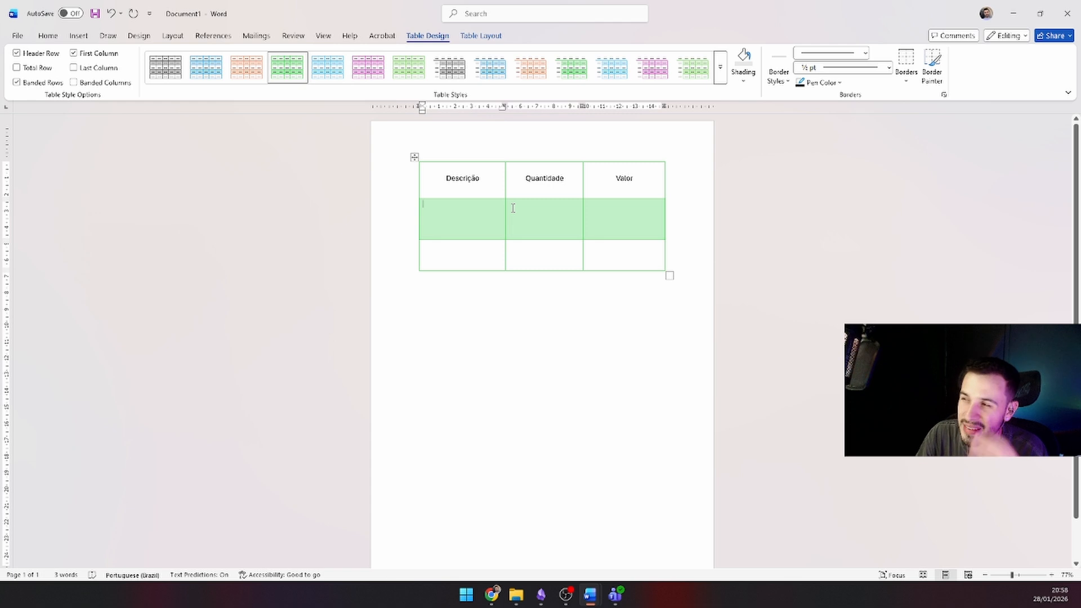
left_click(720, 67)
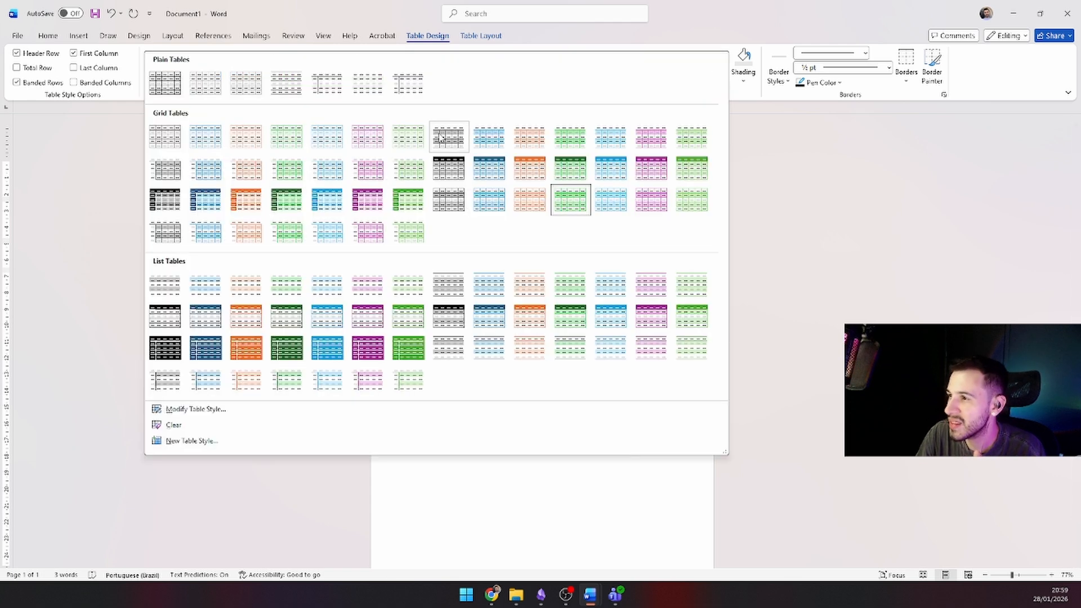
left_click(776, 167)
key("ctrl+z")
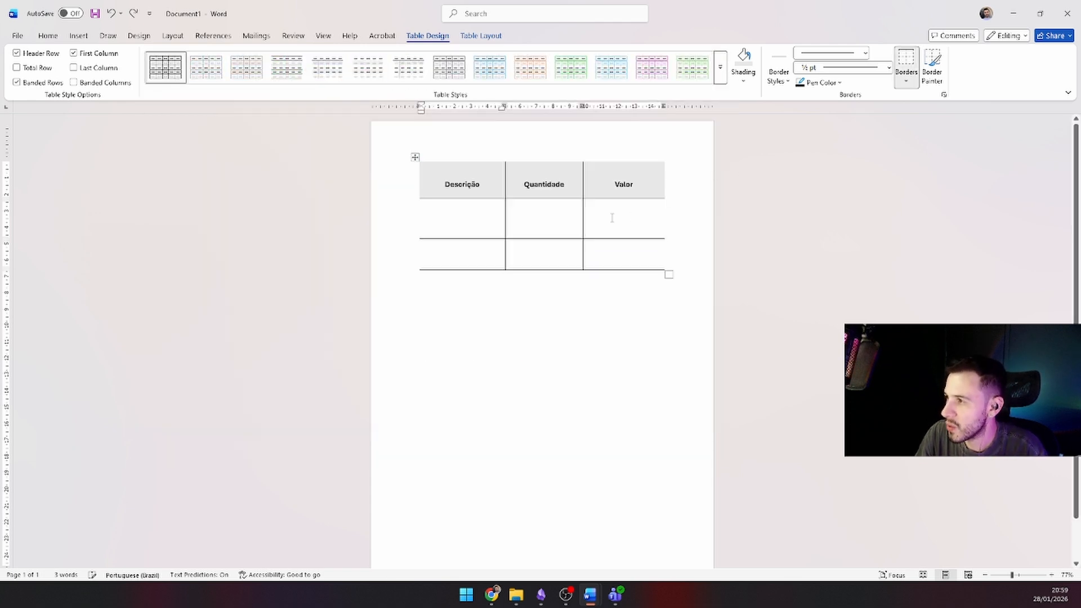
left_click(416, 180)
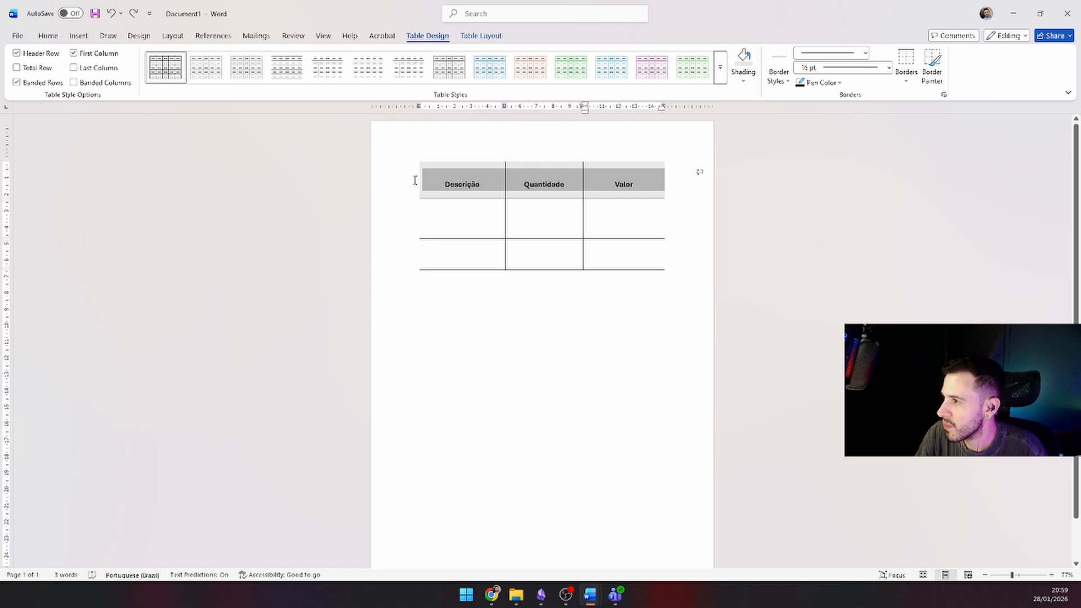
left_click(559, 241)
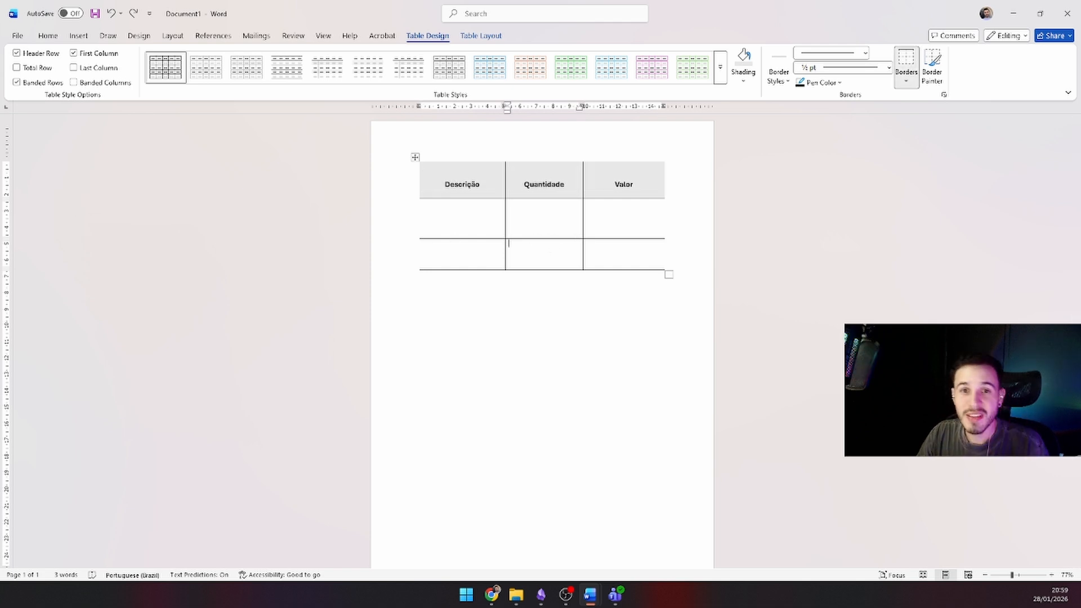